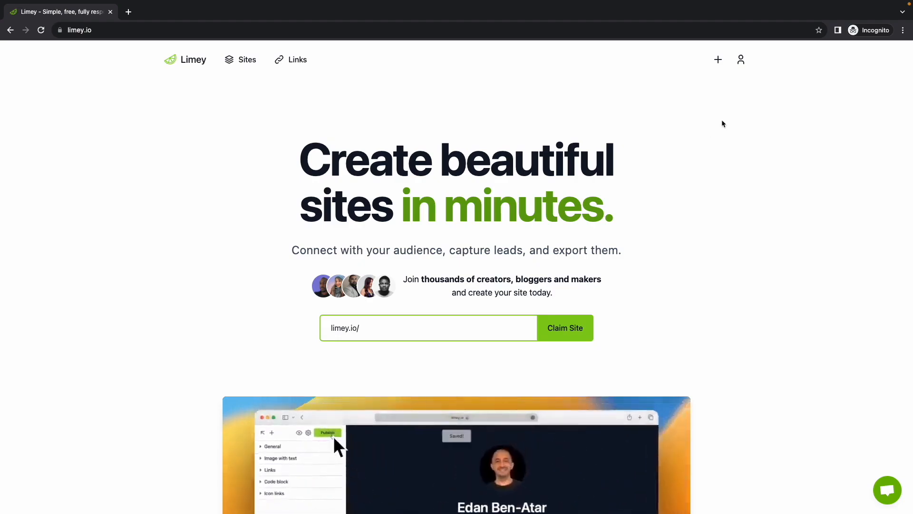
- Create a new site from the peach-coloured profile card template with social icons and a column of link buttons
left_click(721, 67)
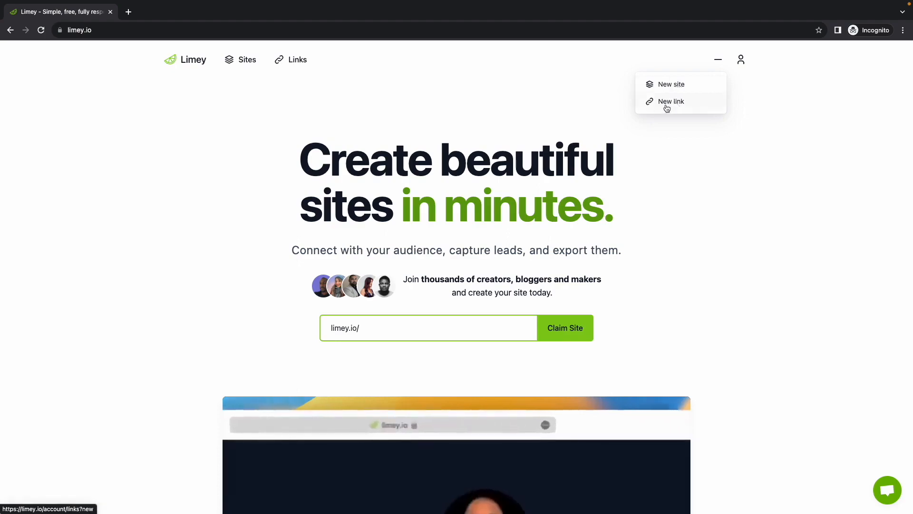
left_click(675, 89)
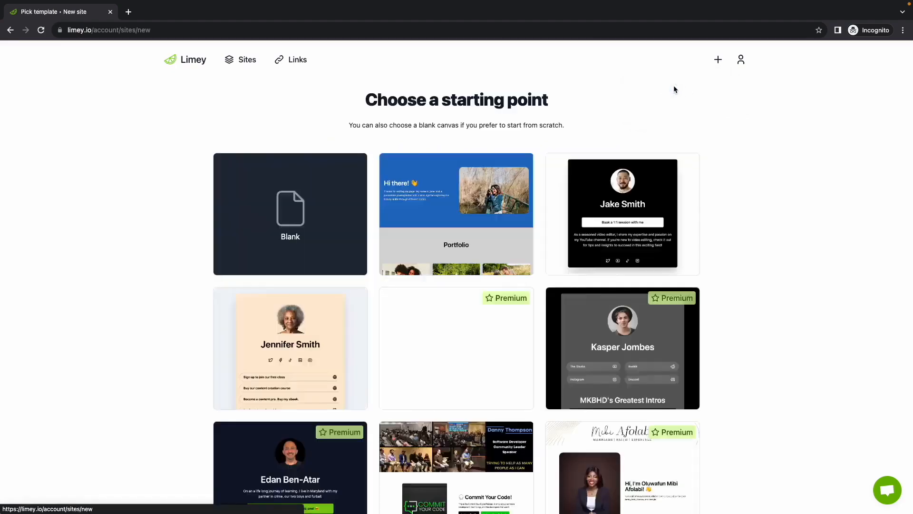
mouse_move(360, 160)
scroll(362, 159, "down", 1)
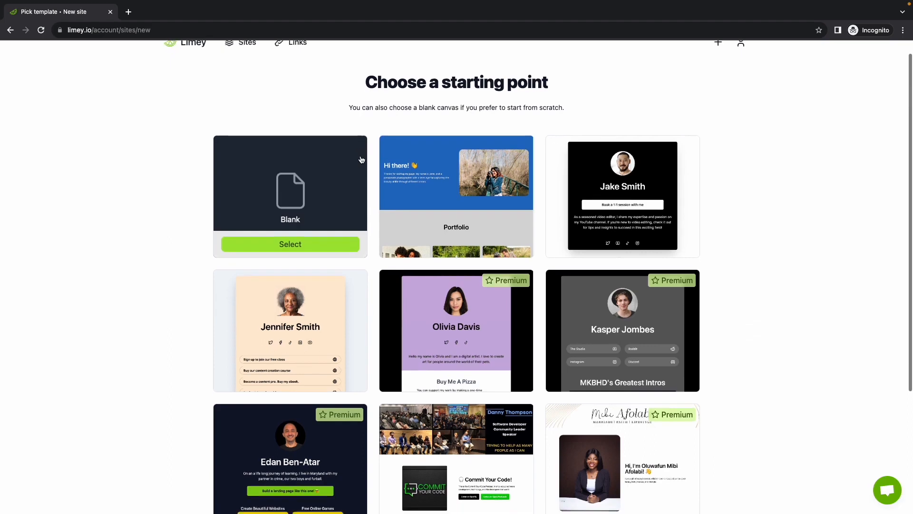
scroll(362, 160, "down", 1)
scroll(361, 159, "down", 1)
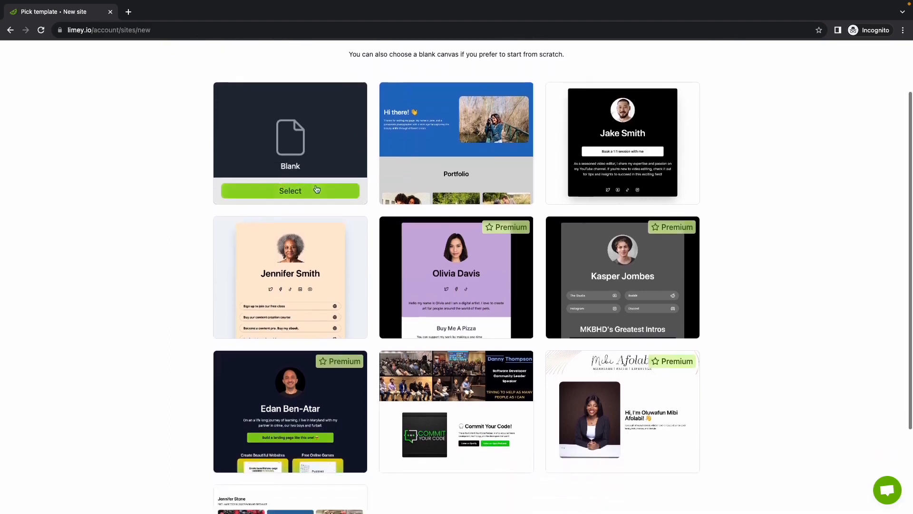
mouse_move(316, 219)
scroll(316, 221, "down", 1)
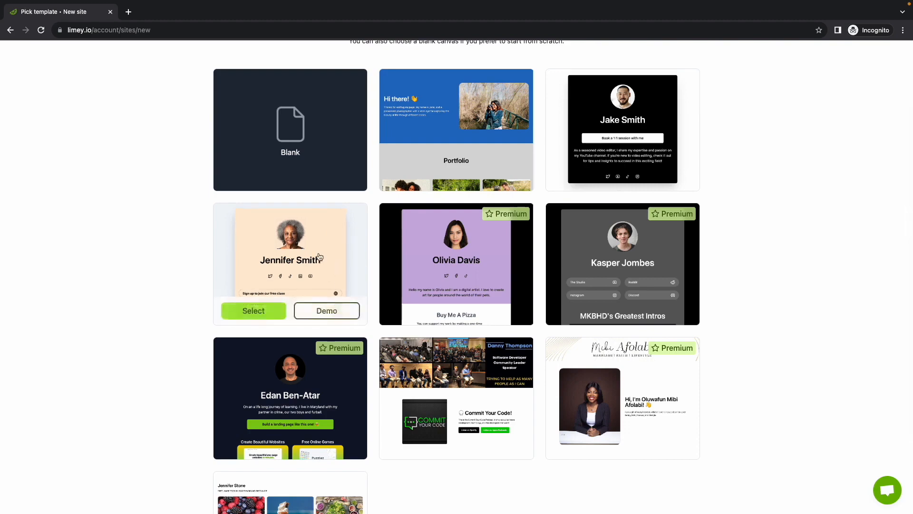
scroll(319, 257, "up", 1)
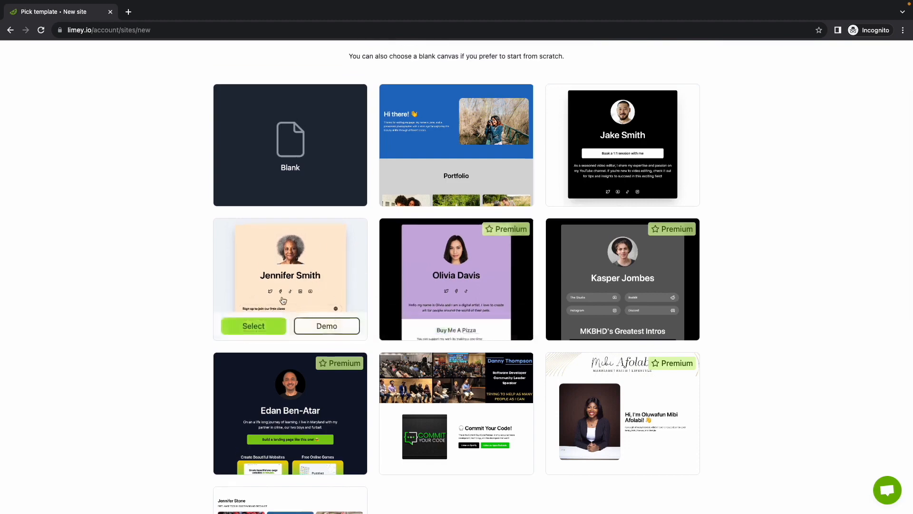
left_click(261, 328)
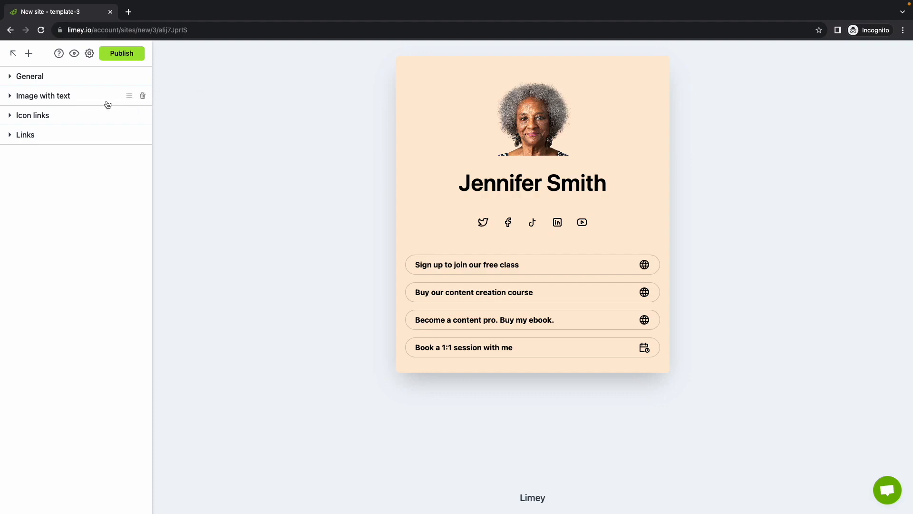
- Try the wide page layout and the card without its shadow in the site's general style settings
left_click(51, 79)
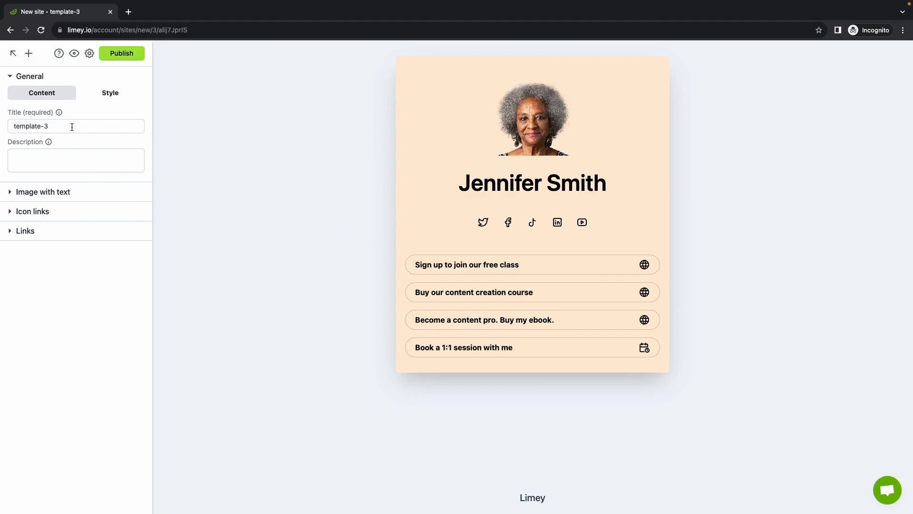
left_click(103, 95)
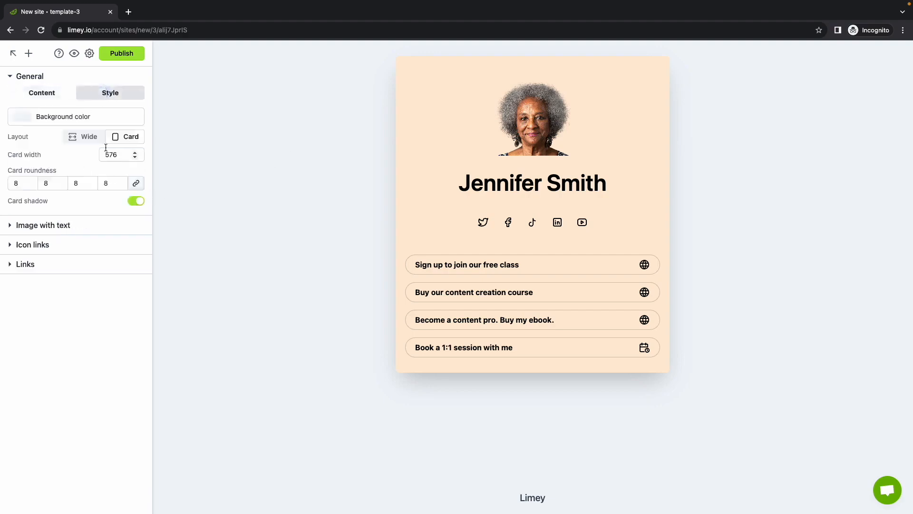
left_click(81, 137)
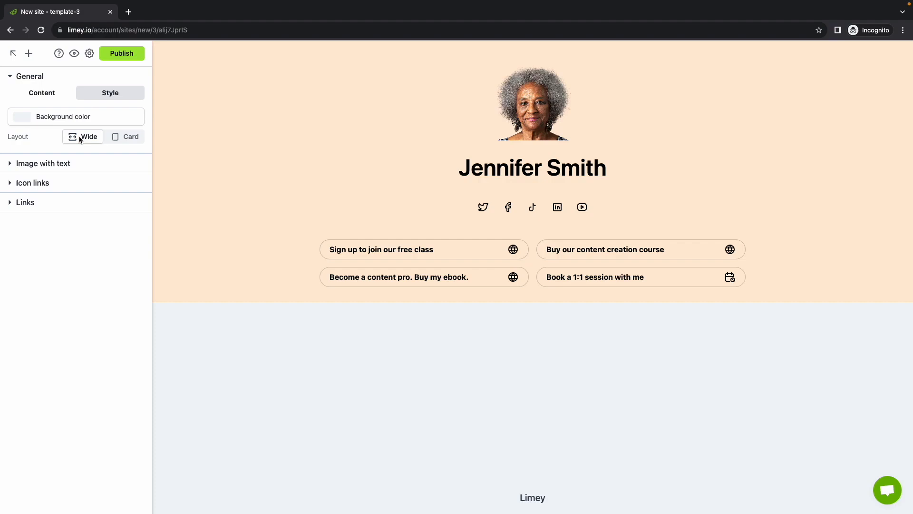
left_click(124, 138)
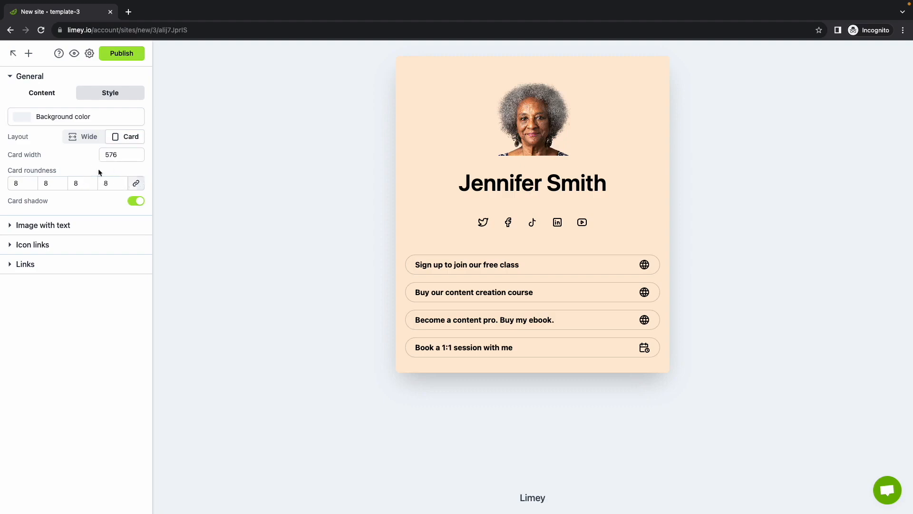
left_click(137, 202)
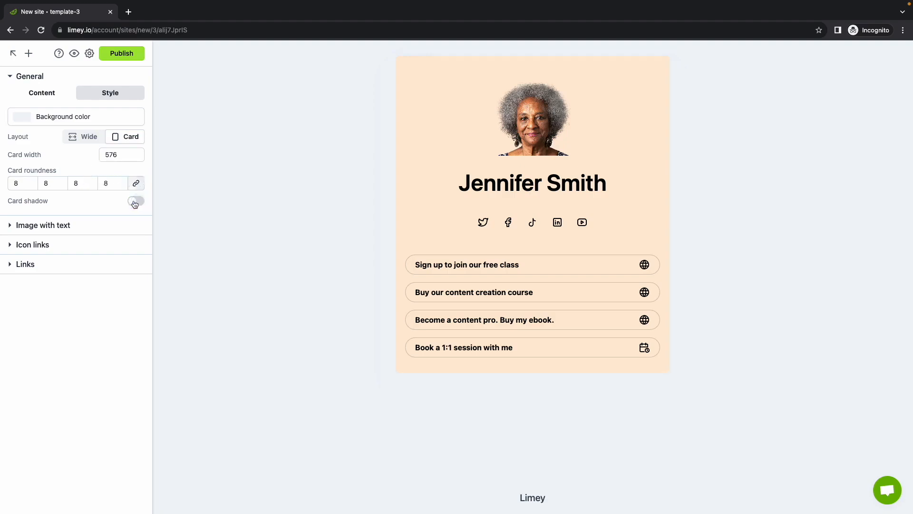
left_click(136, 203)
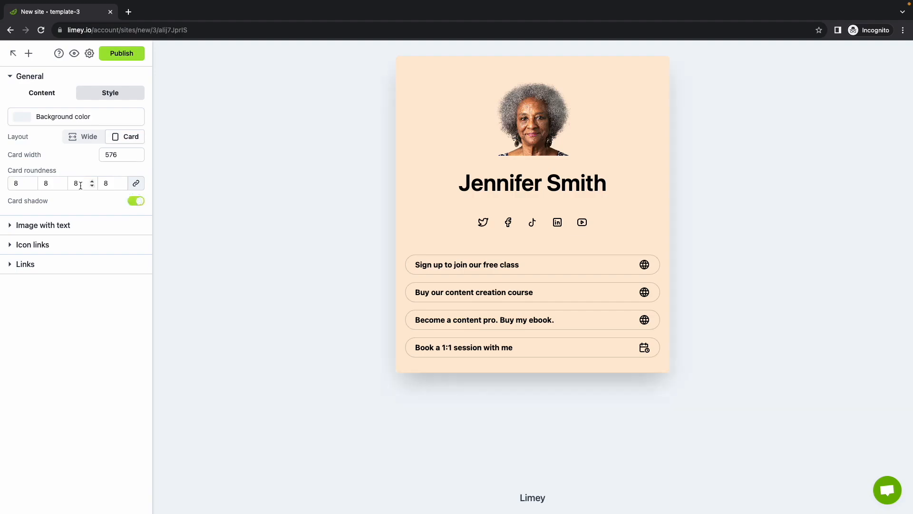
- Replace the site's general title with the site owner's full name
left_click(29, 92)
triple_click(64, 126)
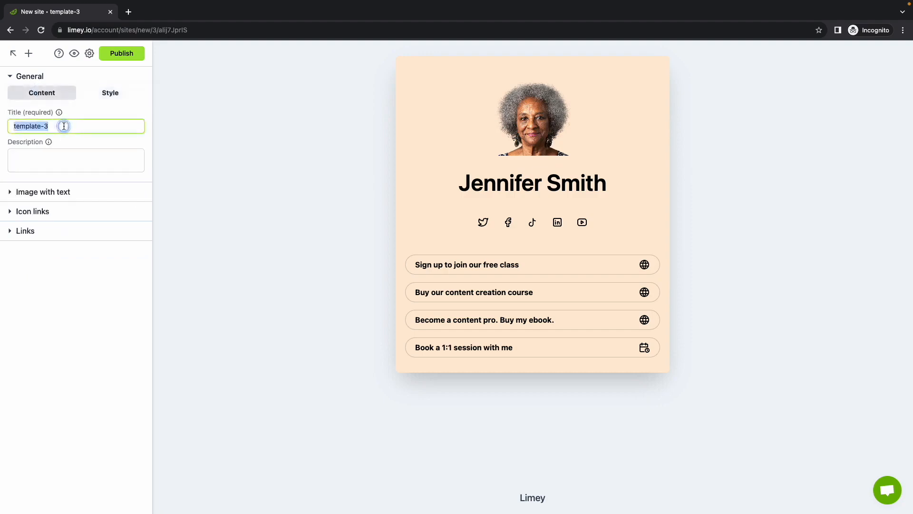
type("Edan ")
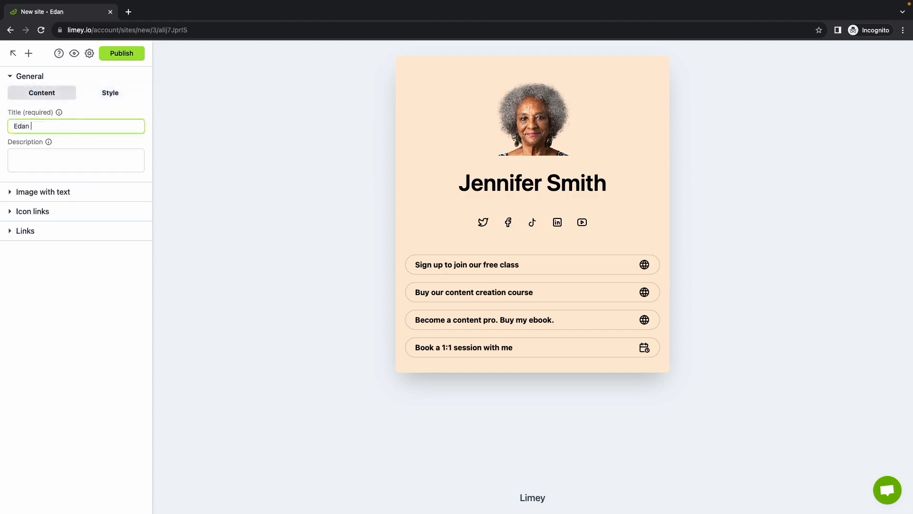
type("Ben-Atar")
left_click(66, 145)
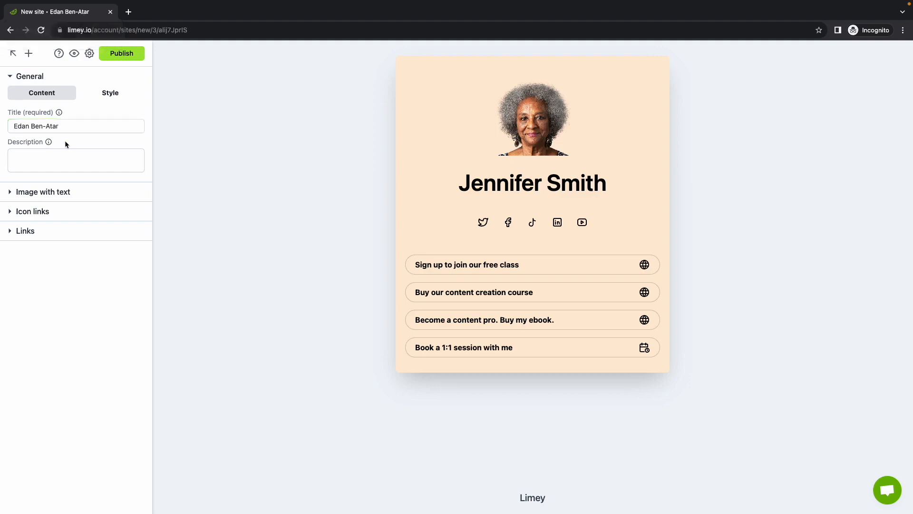
- Set the site description to "On a life long journey of learning. I live in Maryland with my partner in crime, our two boys and furball."
left_click(50, 155)
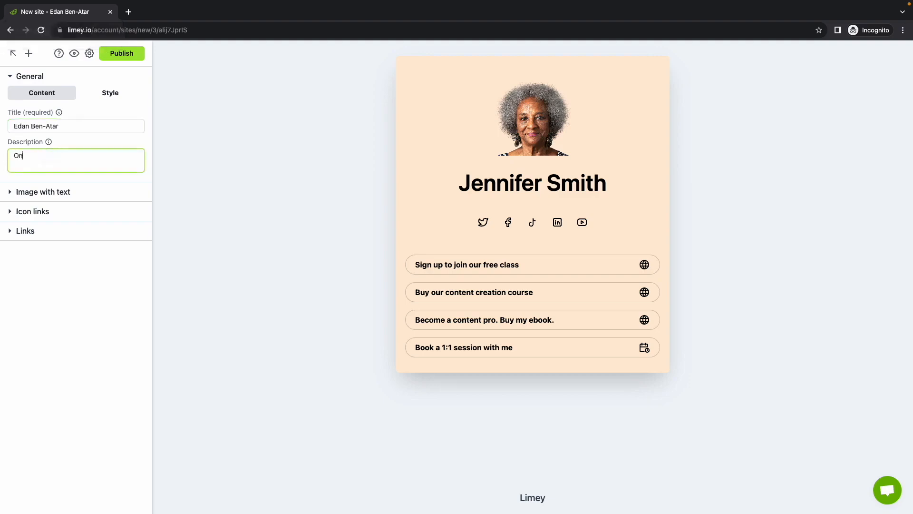
type("On a life long journey of learning")
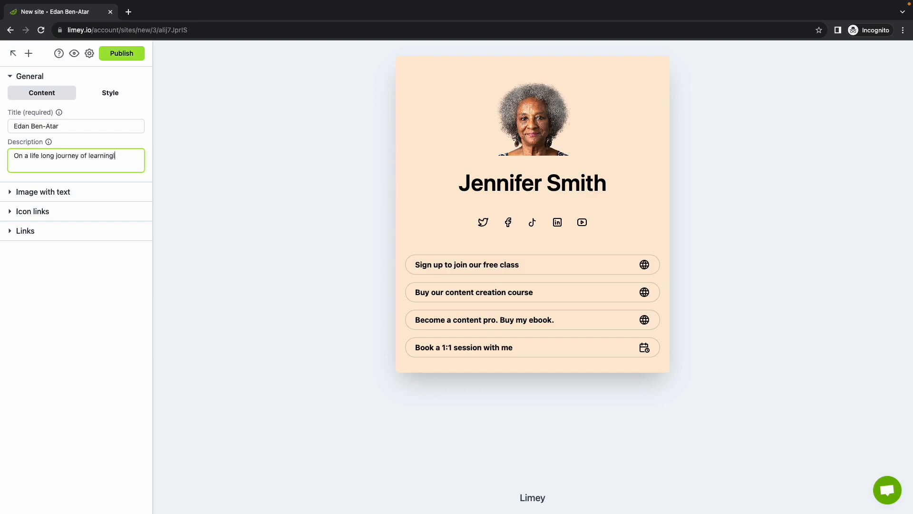
type(". I live in Maryland with my partner in")
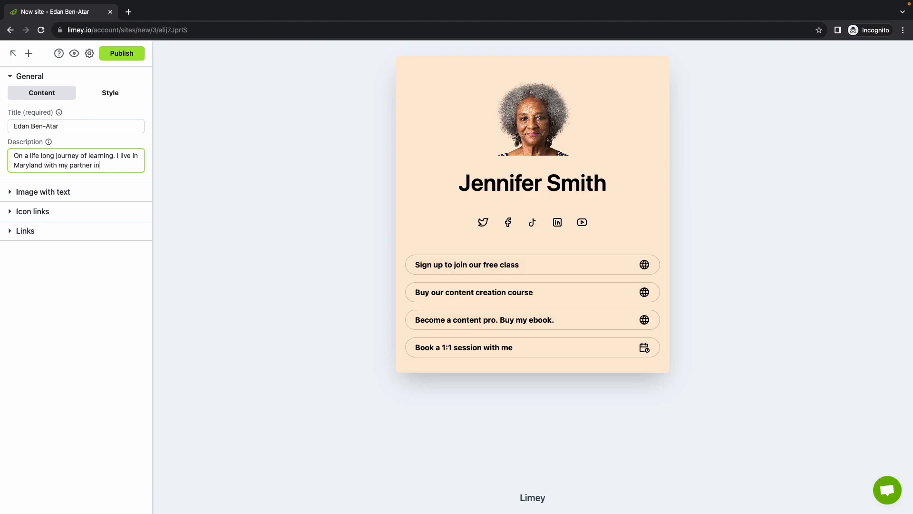
type(" crime, our two boys and furball.")
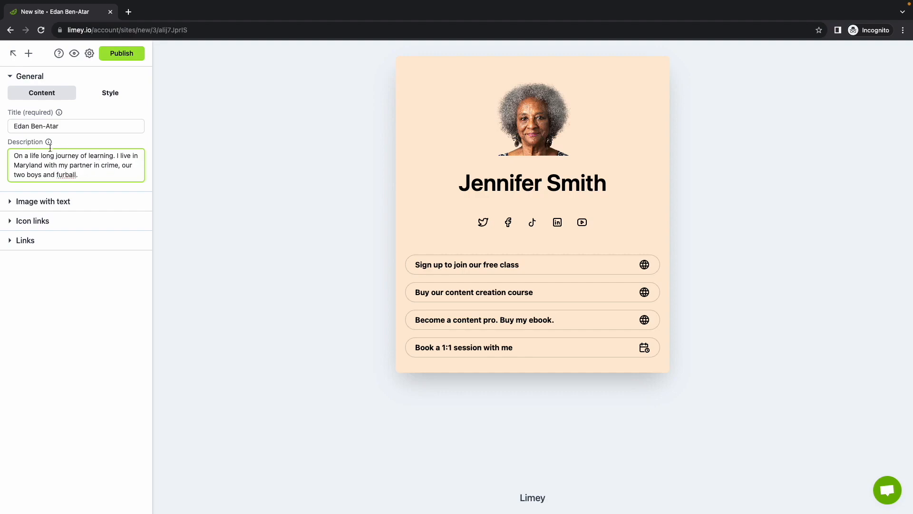
mouse_move(48, 144)
left_click_drag(77, 126, 7, 126)
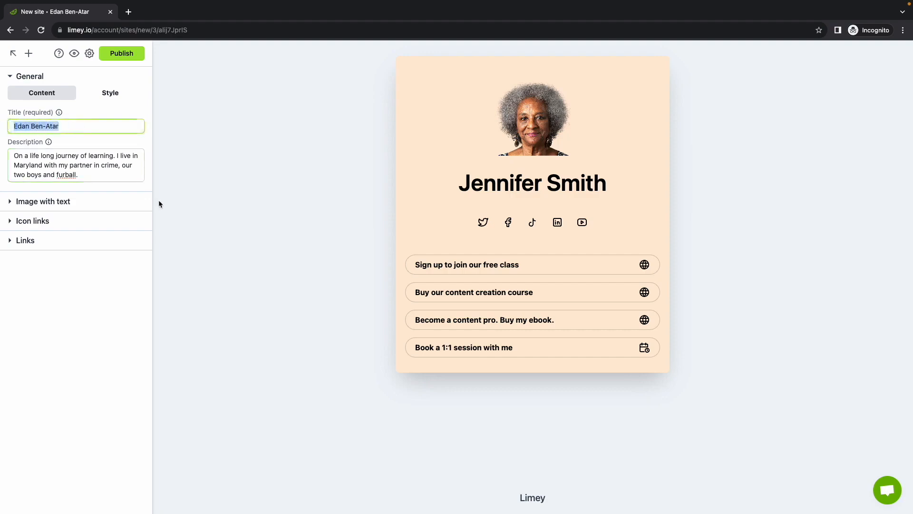
left_click_drag(89, 178, 11, 153)
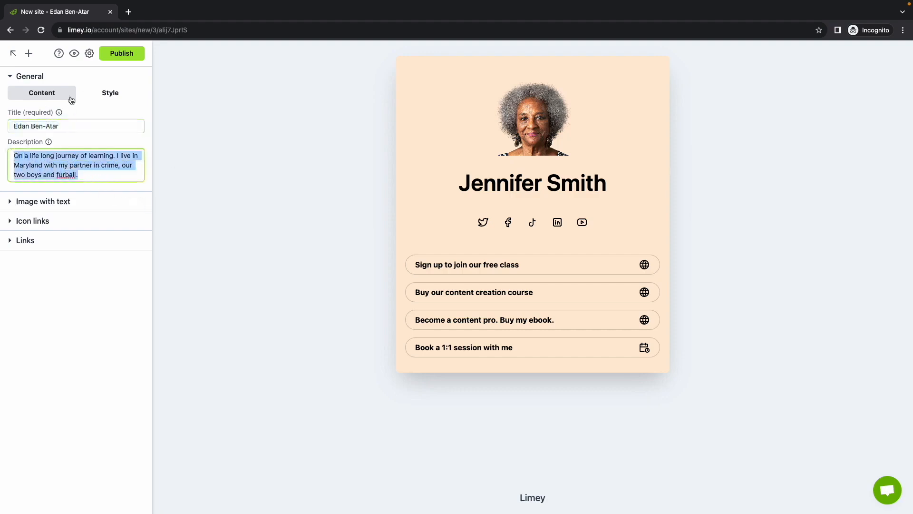
- Upload my-image.jpg from the Desktop as the picture of the Image with text section
left_click(55, 77)
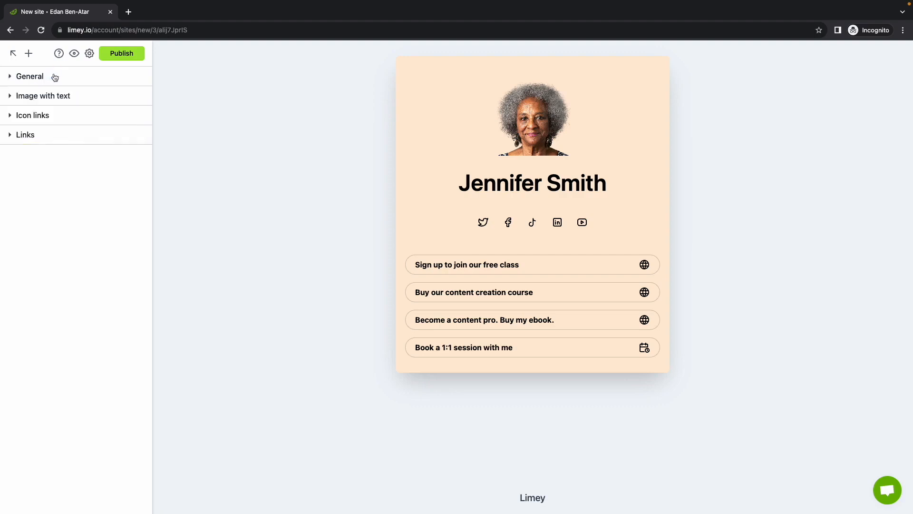
left_click(75, 97)
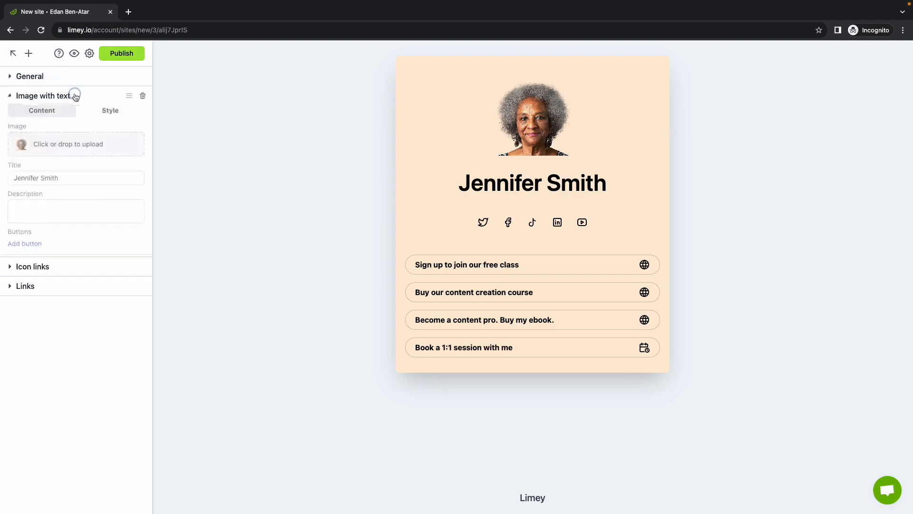
left_click(62, 149)
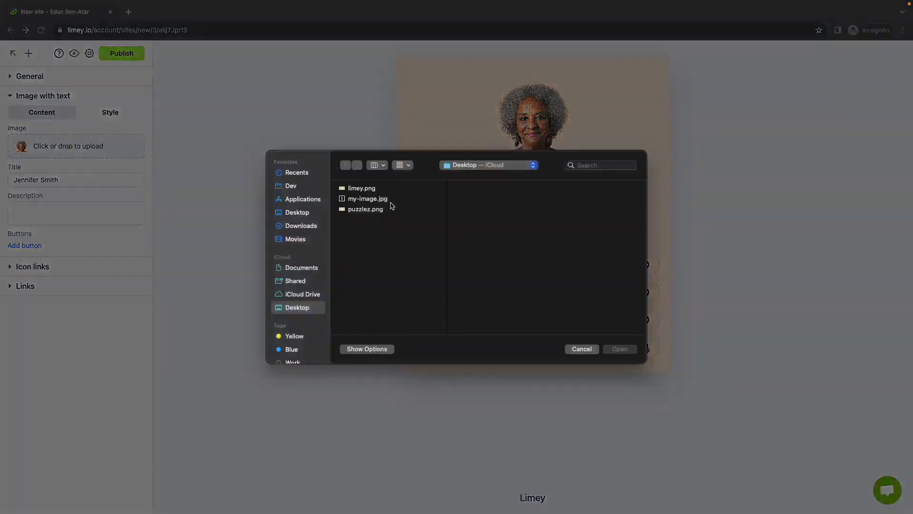
left_click(391, 202)
left_click(619, 348)
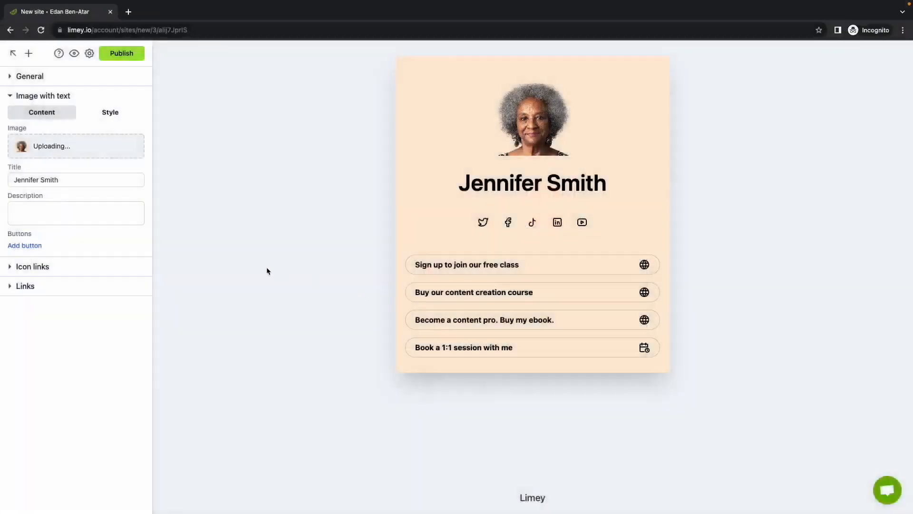
- Replace the title of the Image with text section with the site owner's full name
triple_click(76, 181)
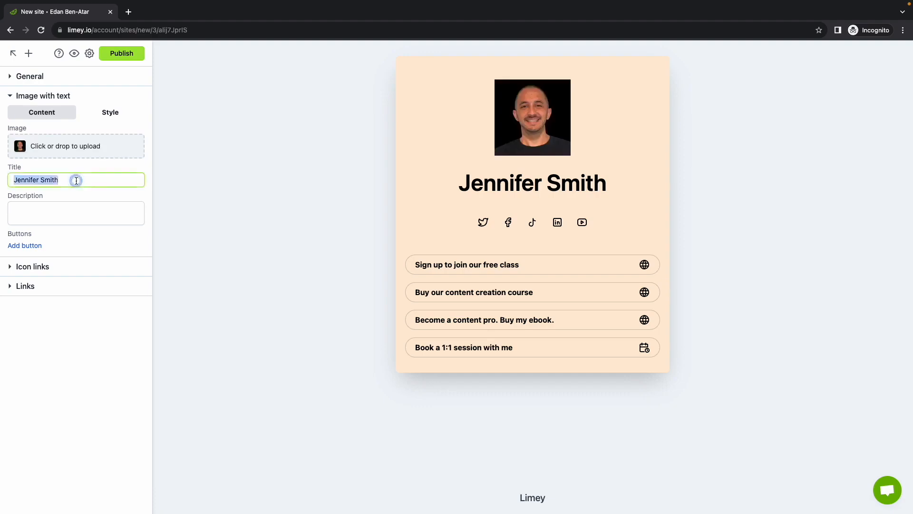
type("Edan Ben-Atar")
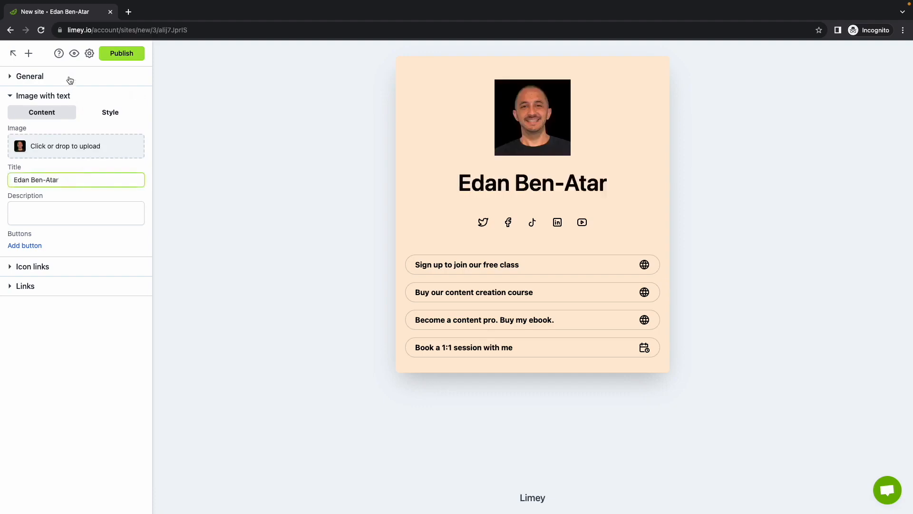
- Copy the general site description into the description of the Image with text section
left_click(29, 76)
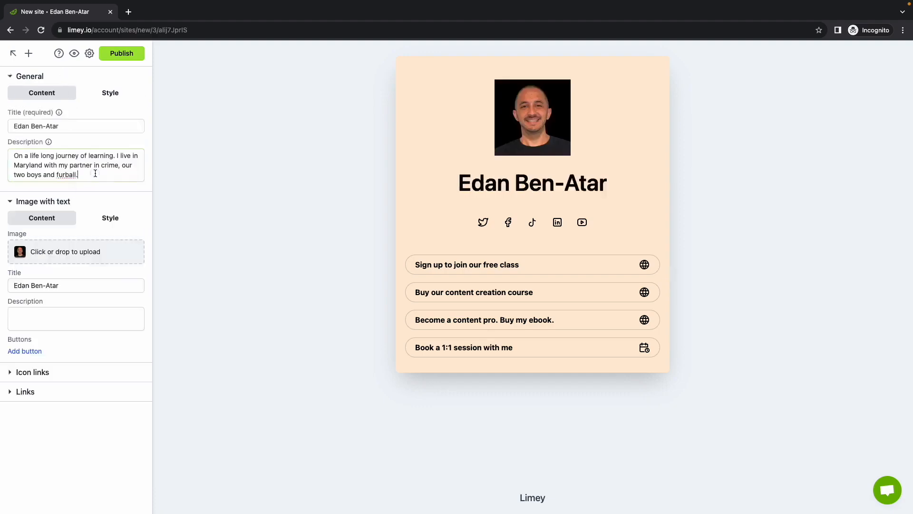
triple_click(93, 174)
key("ctrl+c")
left_click(61, 76)
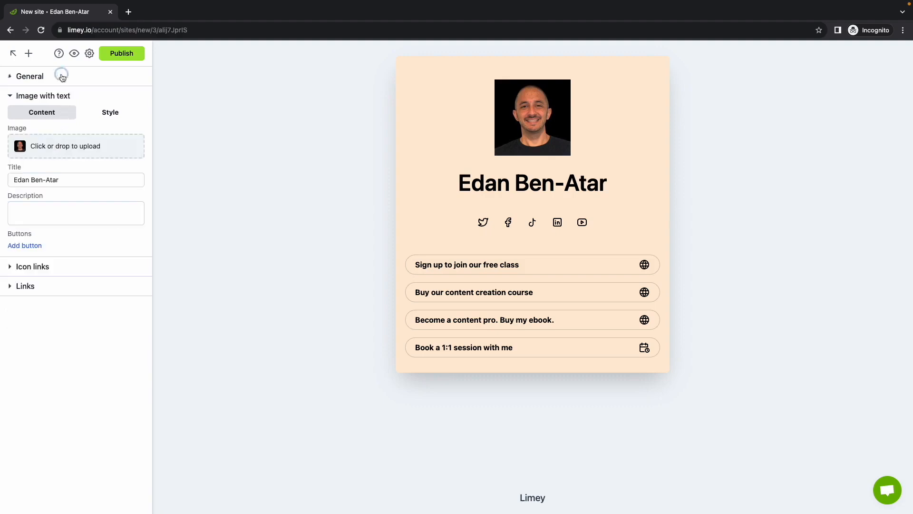
left_click(63, 208)
key("ctrl+v")
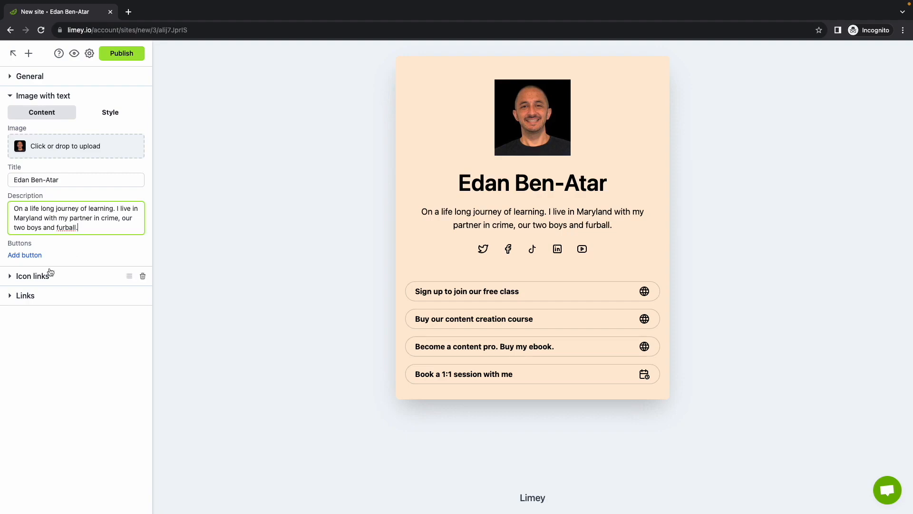
- Set the Image with text section's roundness to 35 on all corners and its background color to #bababa
left_click(111, 113)
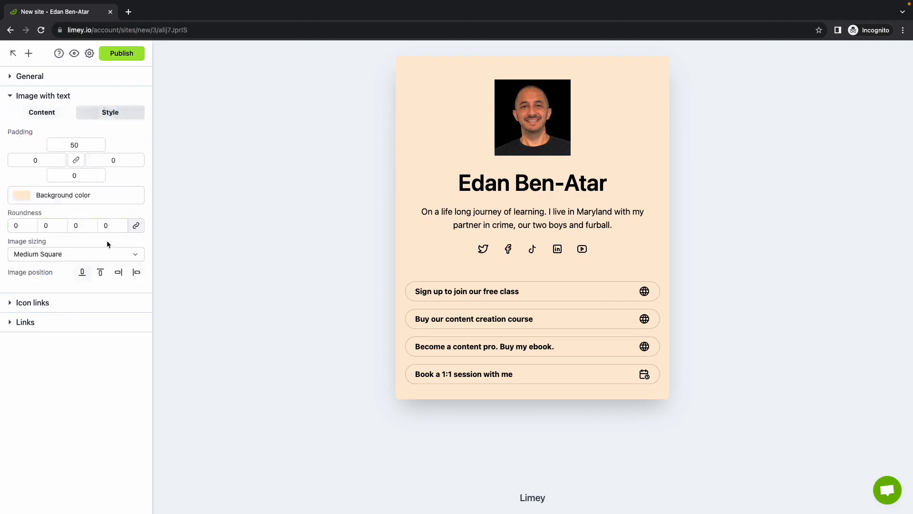
left_click(56, 226)
type("35")
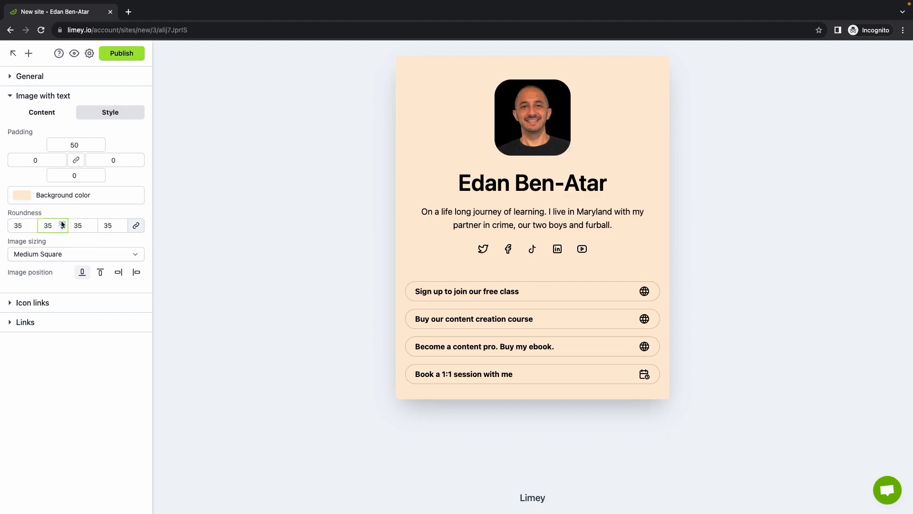
left_click(51, 195)
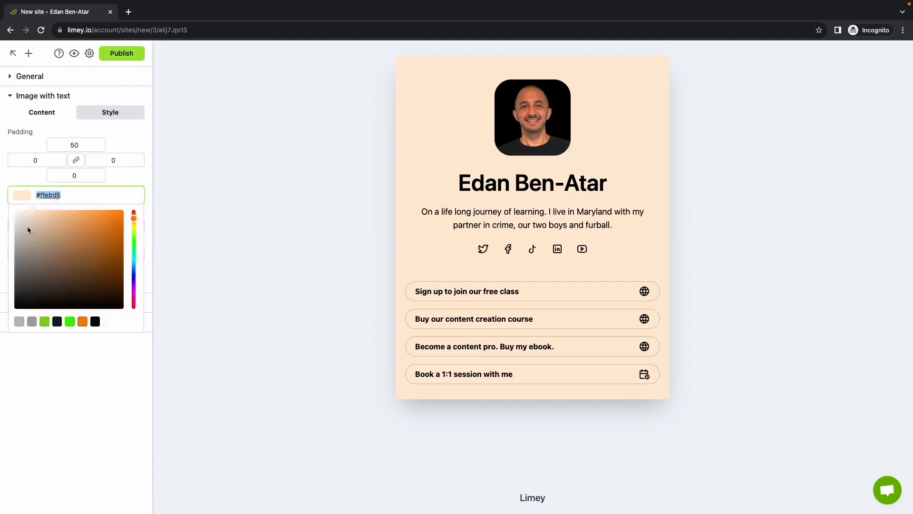
left_click_drag(28, 230, 5, 239)
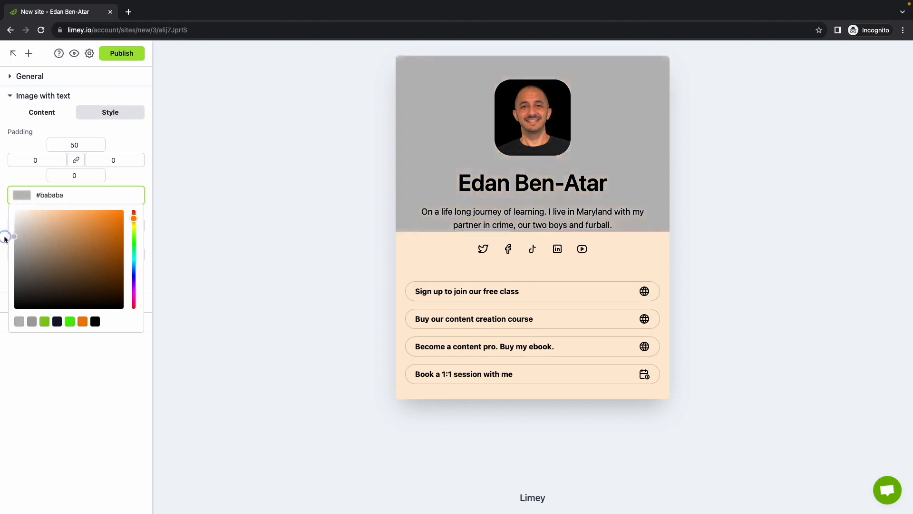
- Try placing the image below the text in the Image with text section, and restore its position above the text
left_click(134, 179)
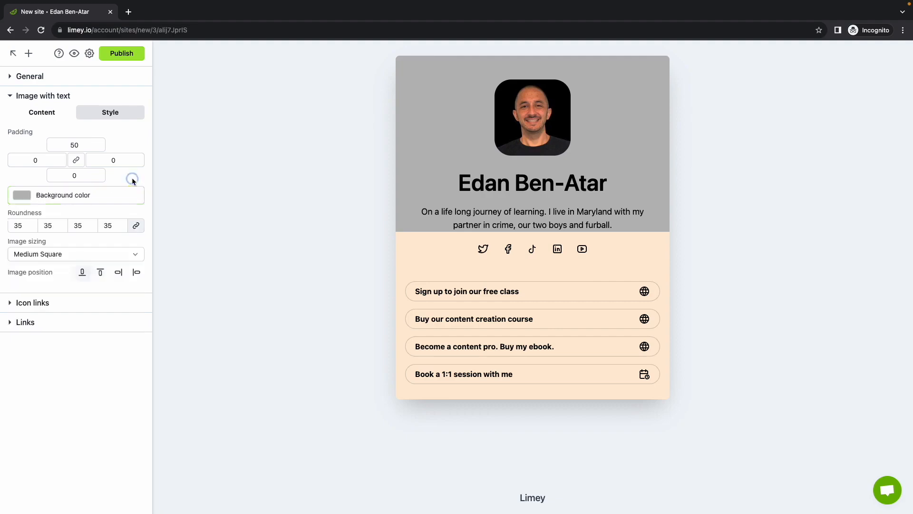
left_click(97, 275)
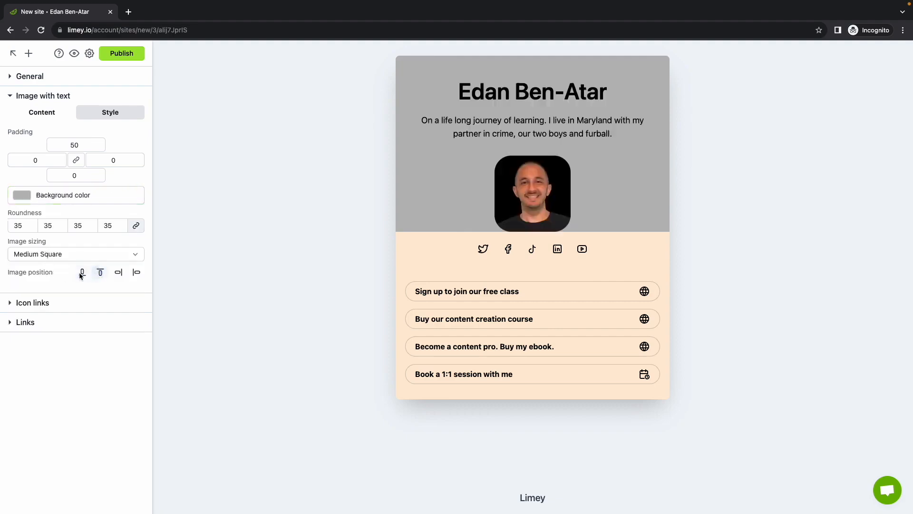
left_click(82, 272)
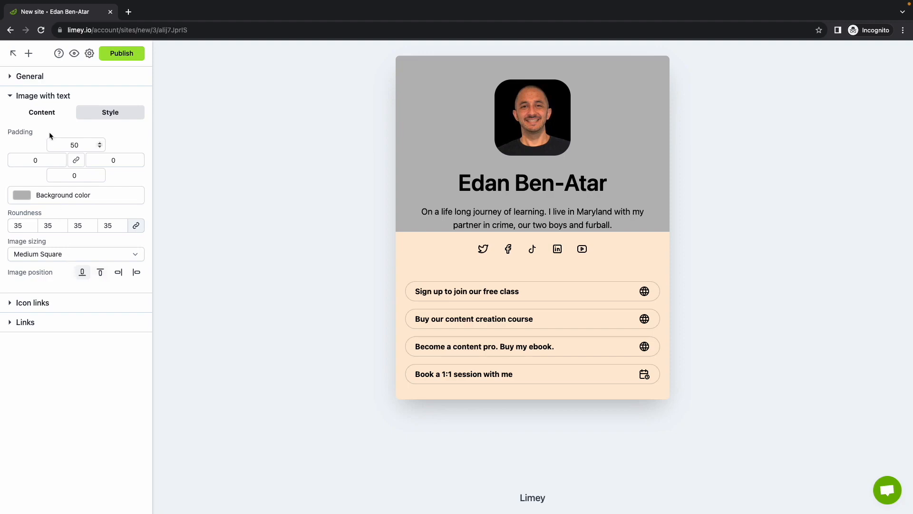
- Add a button to the Image with text section and delete it again
left_click(49, 112)
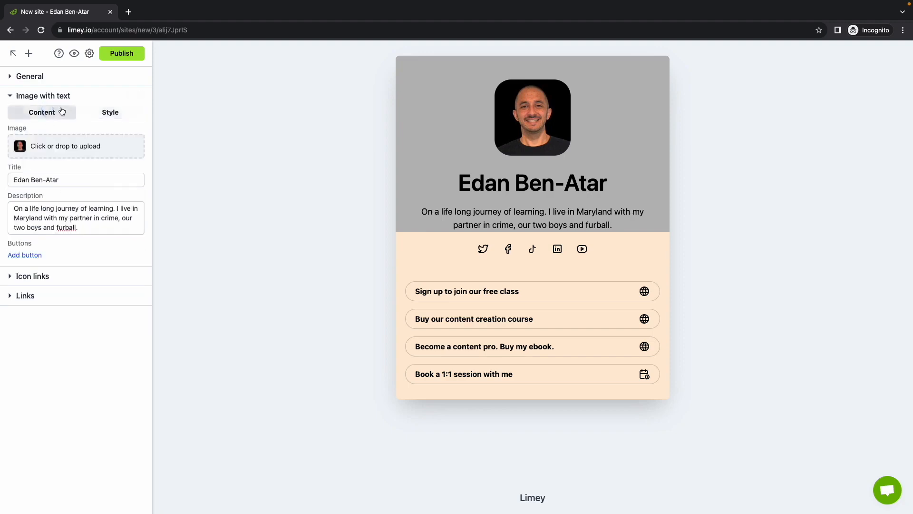
left_click(32, 255)
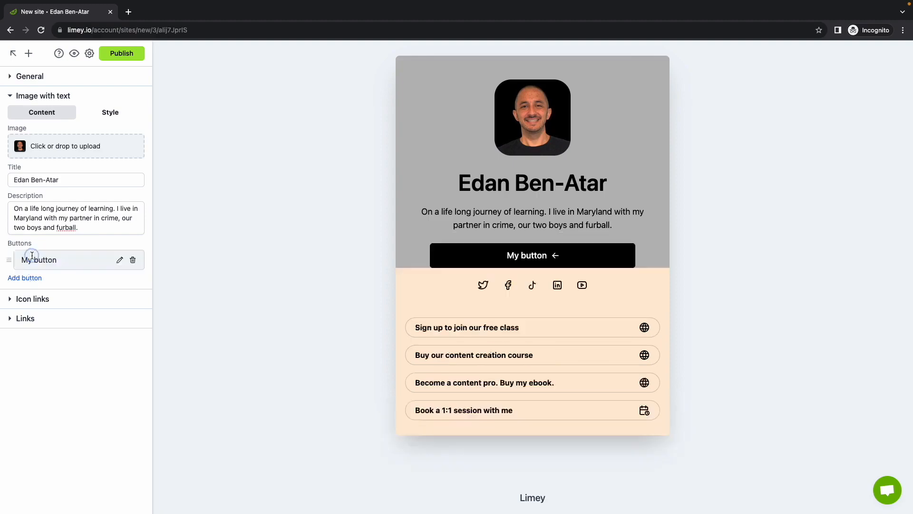
left_click(133, 259)
left_click(64, 98)
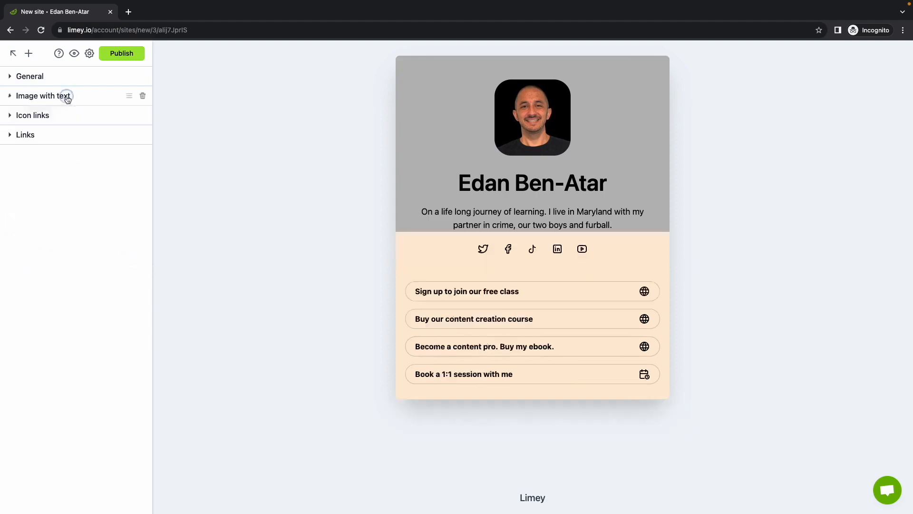
- Set the Icon links section's background color to #bababa using the saved gray swatch
left_click(64, 116)
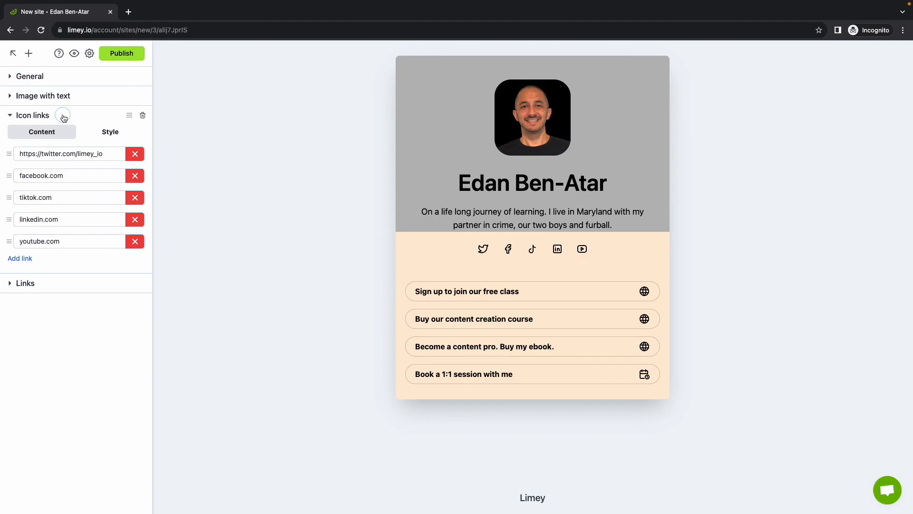
left_click(106, 133)
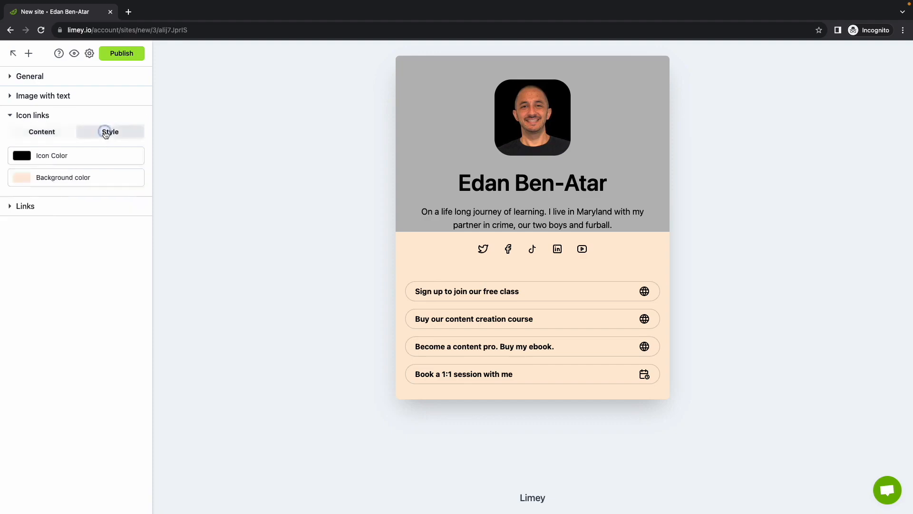
left_click(53, 177)
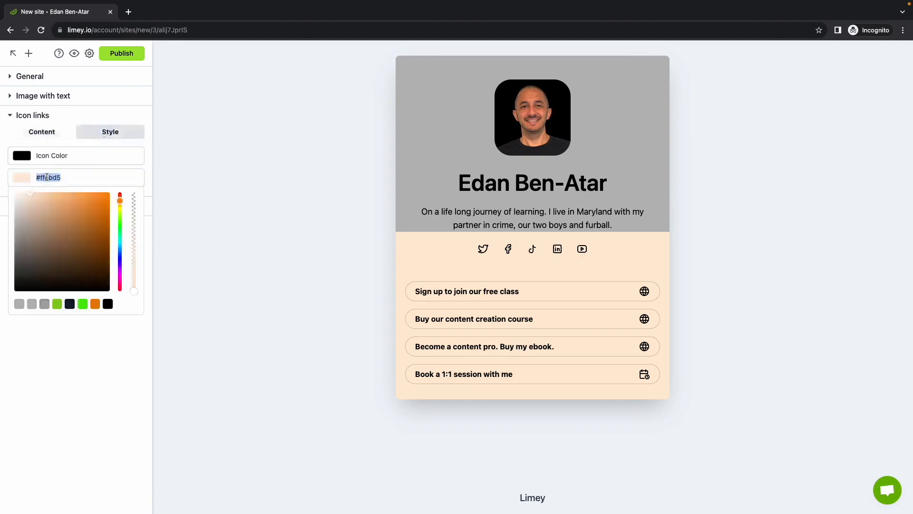
left_click(19, 304)
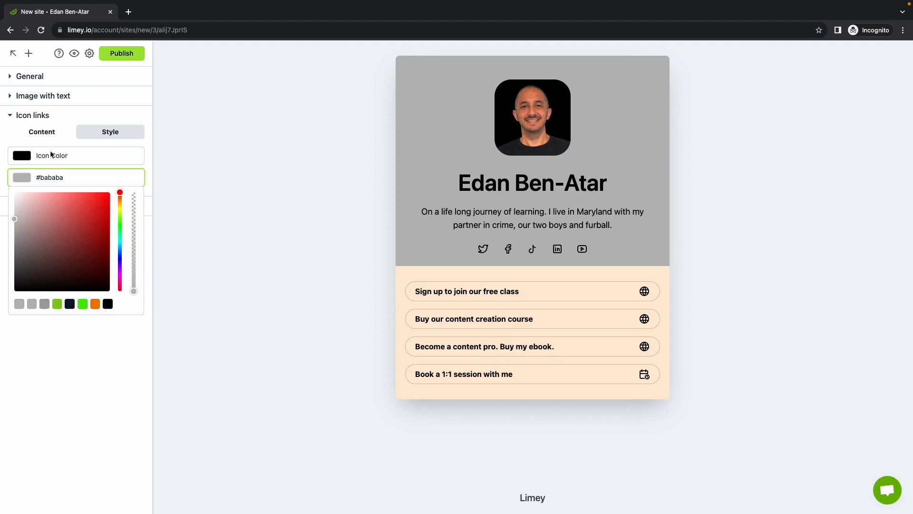
- Replace the Twitter address in the Icon links section with the copied YouTube channel URL
left_click(42, 132)
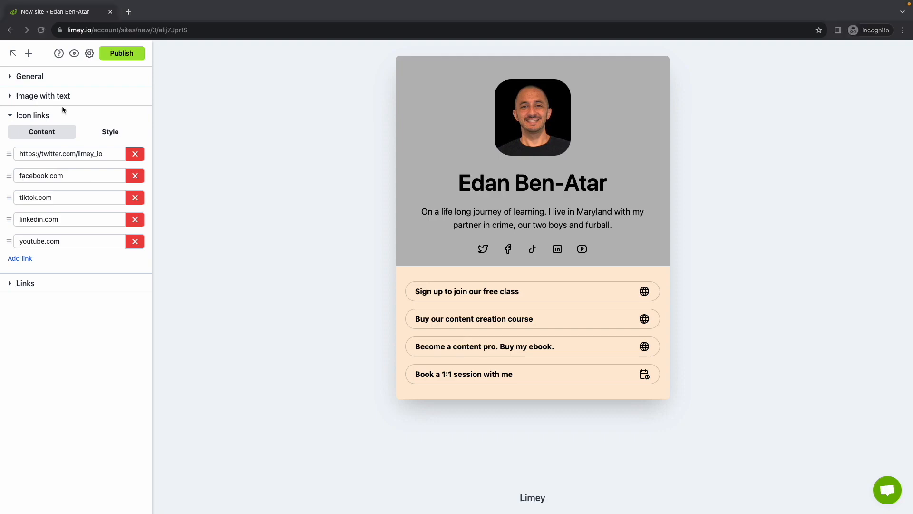
left_click(92, 155)
triple_click(89, 155)
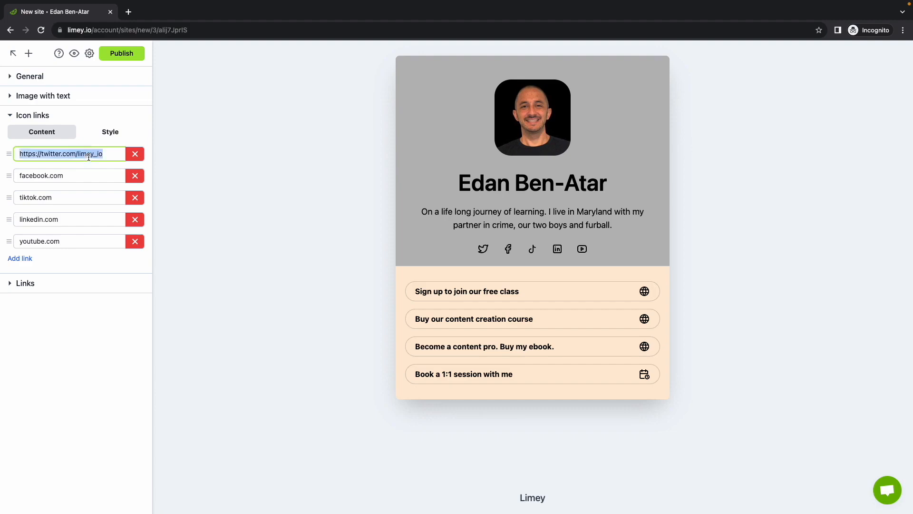
type("https://www.youtube.com/channel/UCL9lDbEJm2C8FrqWuMFcGcQ")
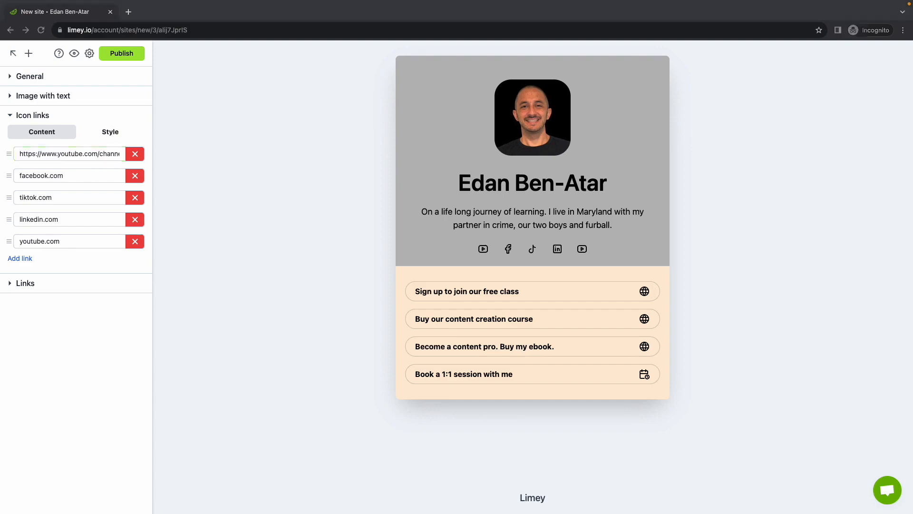
- Replace the facebook.com icon link with the owner's Instagram URL and the tiktok.com icon link with the owner's Threads URL
left_click(71, 174)
triple_click(70, 175)
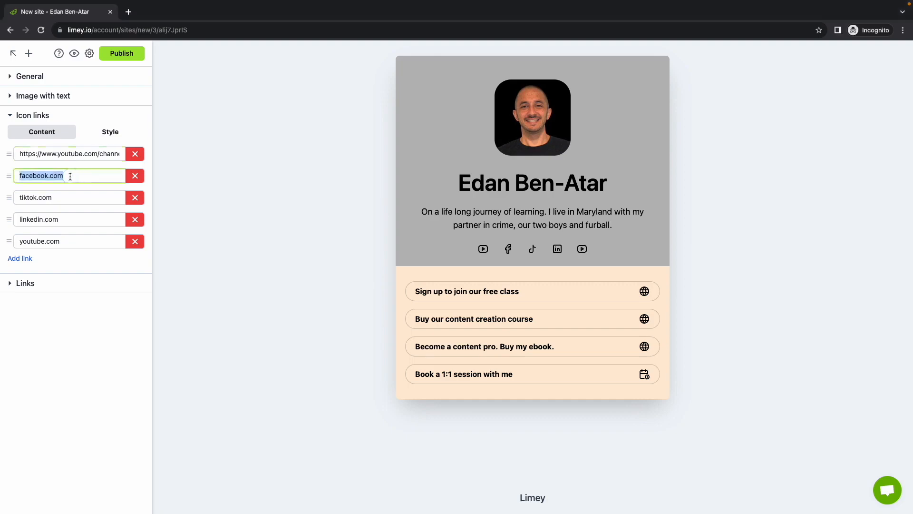
type("https://www.instagram.com/edanbenatar/")
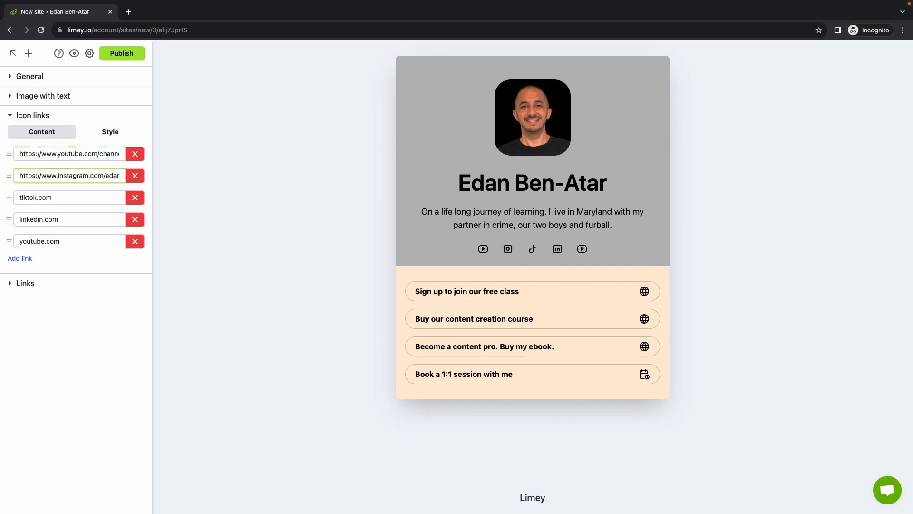
left_click(77, 198)
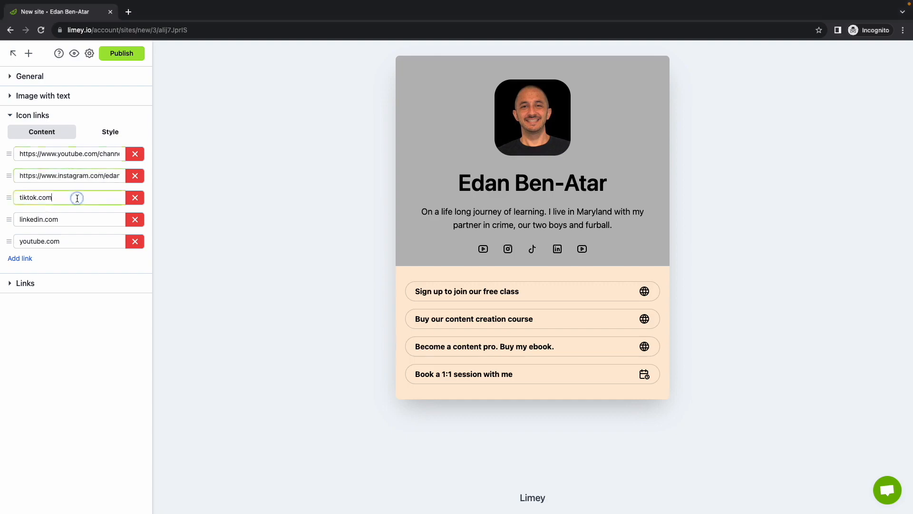
triple_click(76, 198)
type("https://www.threads.net/@edanbenatar")
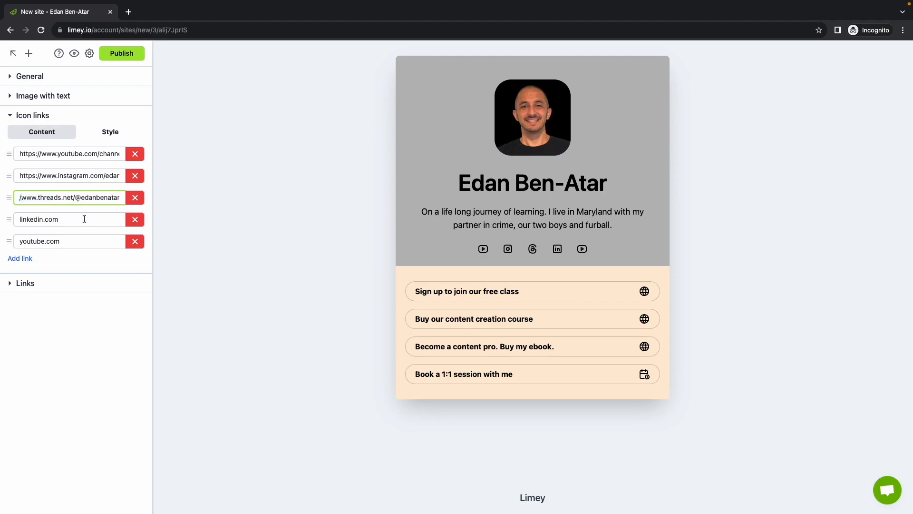
- Delete the linkedin.com and youtube.com placeholder icon links, and move the Instagram link above the YouTube channel link
left_click(136, 220)
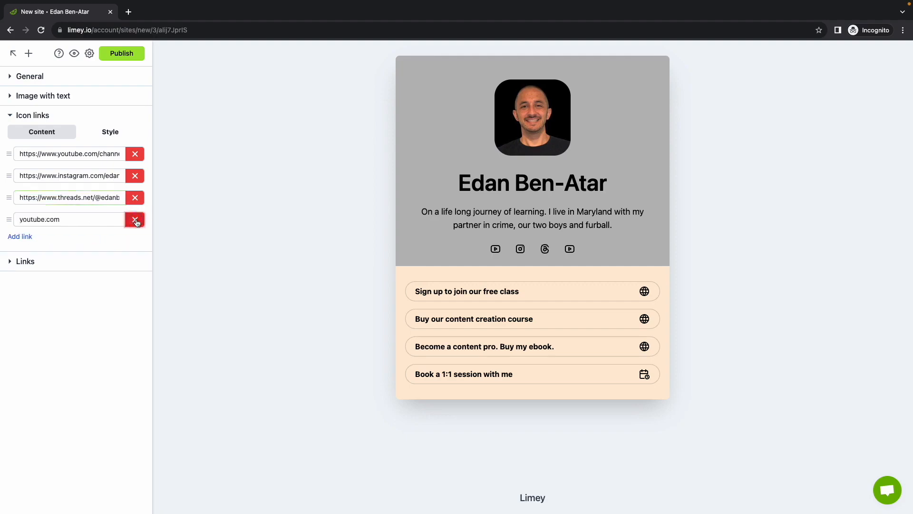
left_click(136, 221)
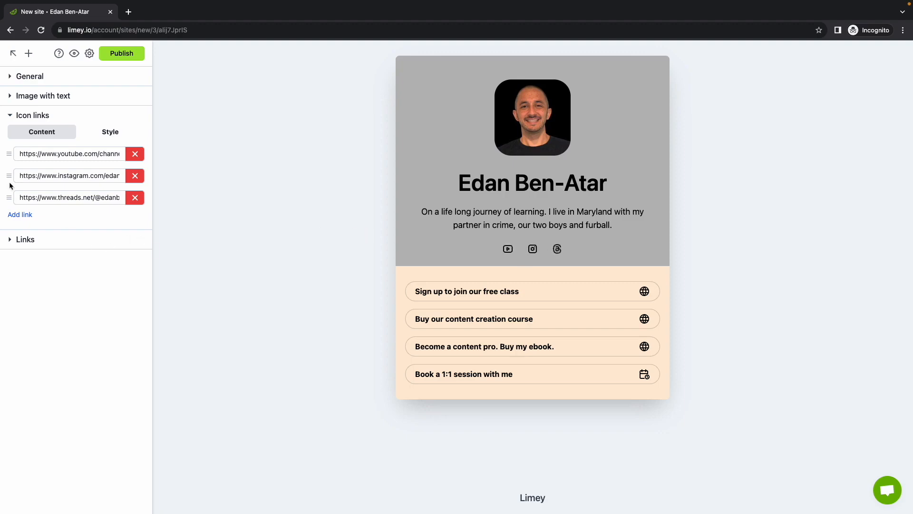
left_click_drag(8, 178, 9, 156)
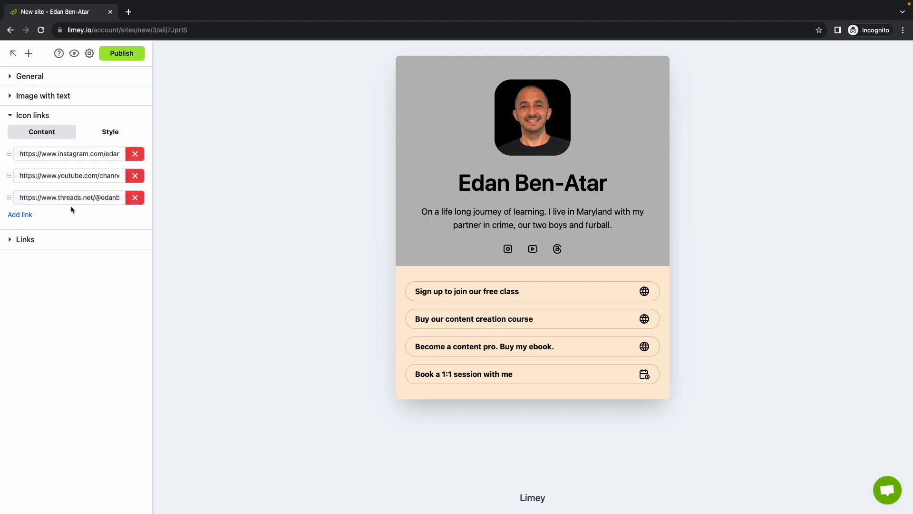
- Add an empty link to the Icon links section and remove it again
left_click(19, 215)
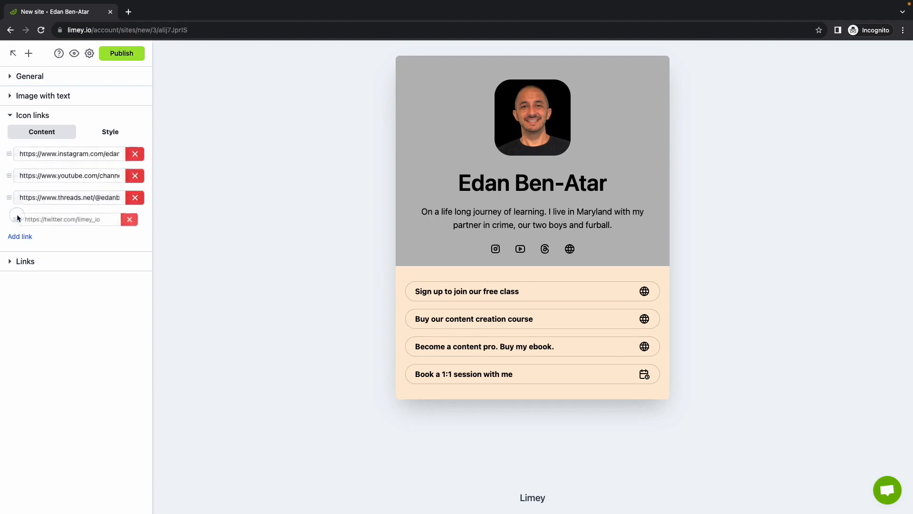
left_click(135, 219)
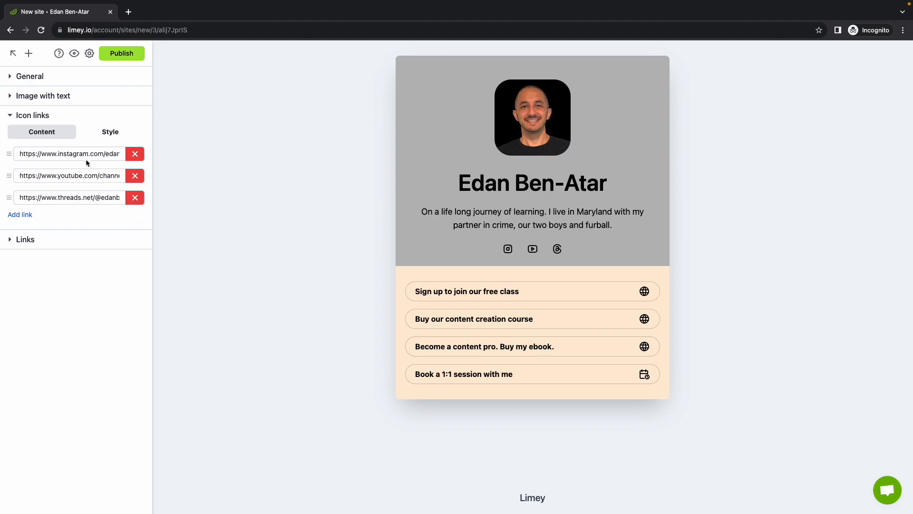
left_click(99, 115)
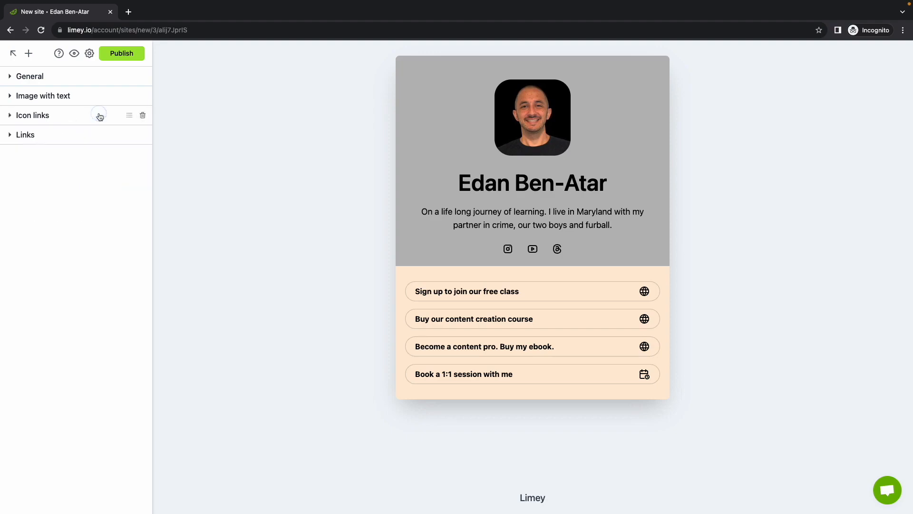
- Delete the Links section from the site and add an Image gallery block in its place
left_click(76, 136)
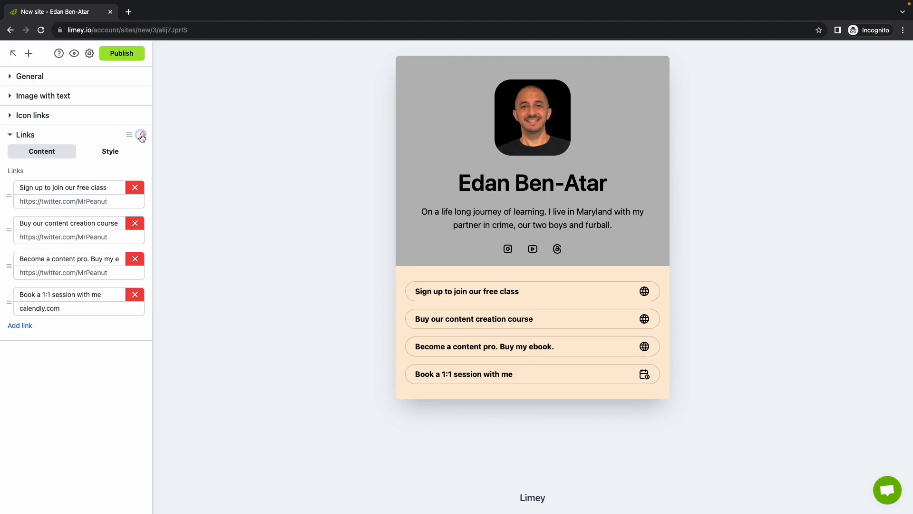
left_click(142, 134)
left_click(29, 54)
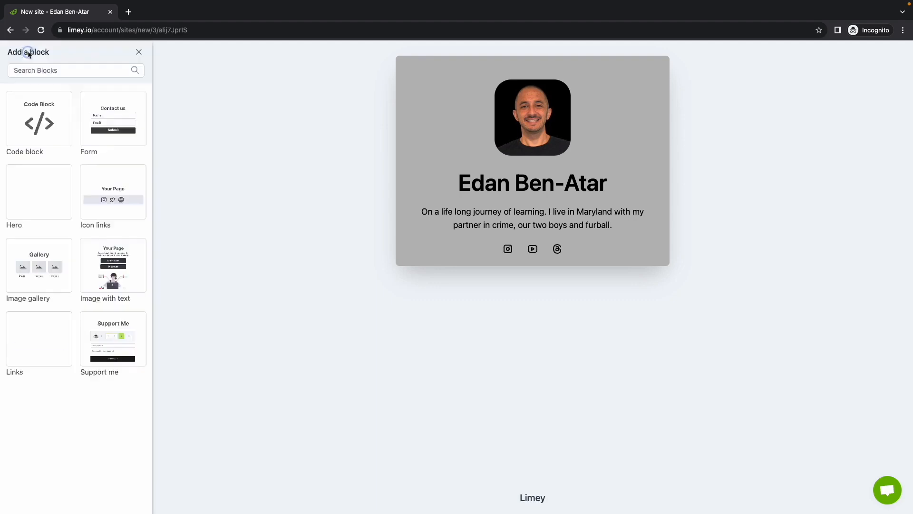
left_click(45, 262)
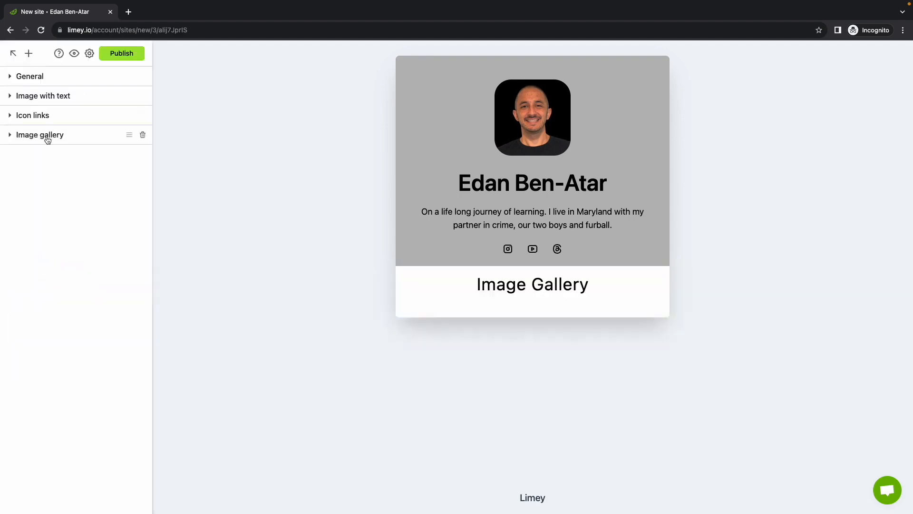
- Set the block title of the Image gallery section to "Projects"
left_click(47, 136)
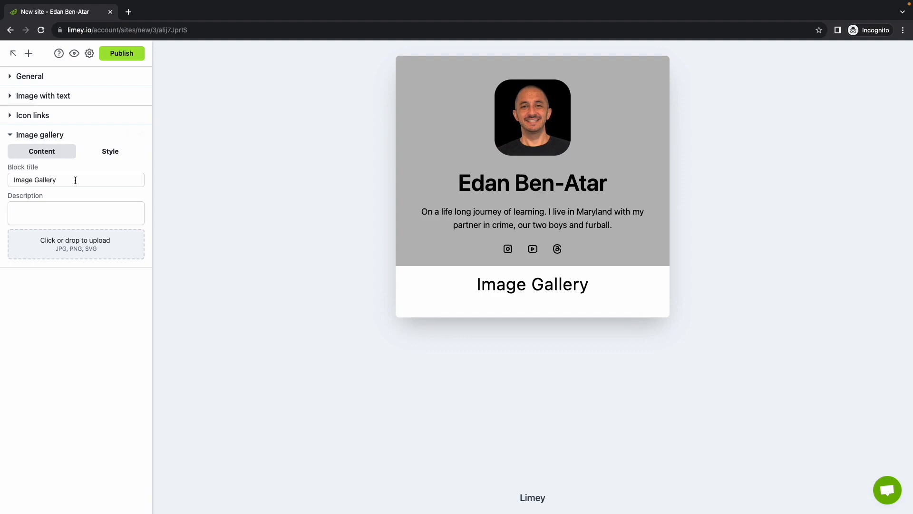
triple_click(75, 180)
type("Proj")
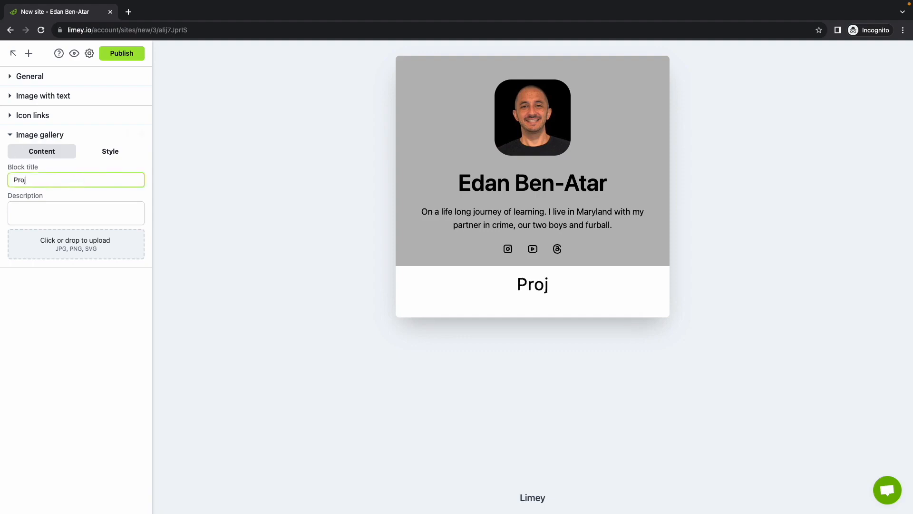
type("ects")
- Enter "Check out some of my recent projects! 👇" as the Image gallery section's description
left_click(56, 209)
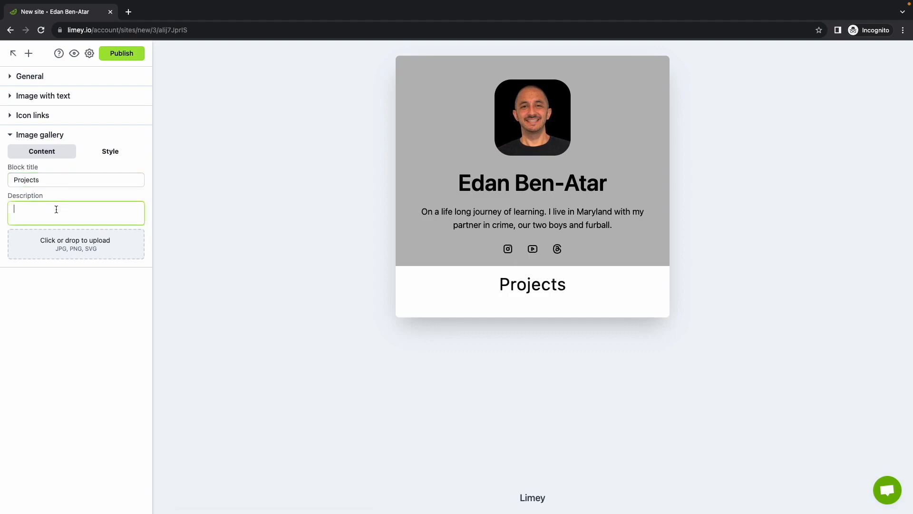
type("Check ")
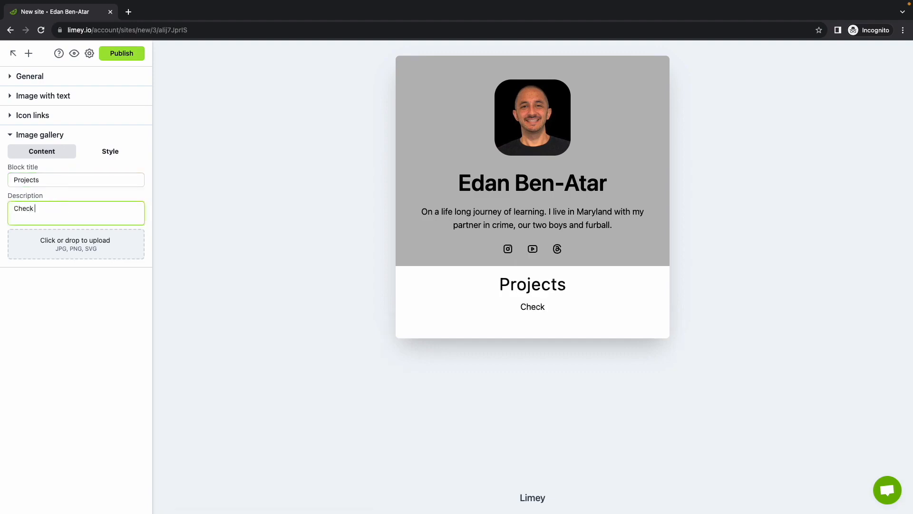
type("out some of my recent")
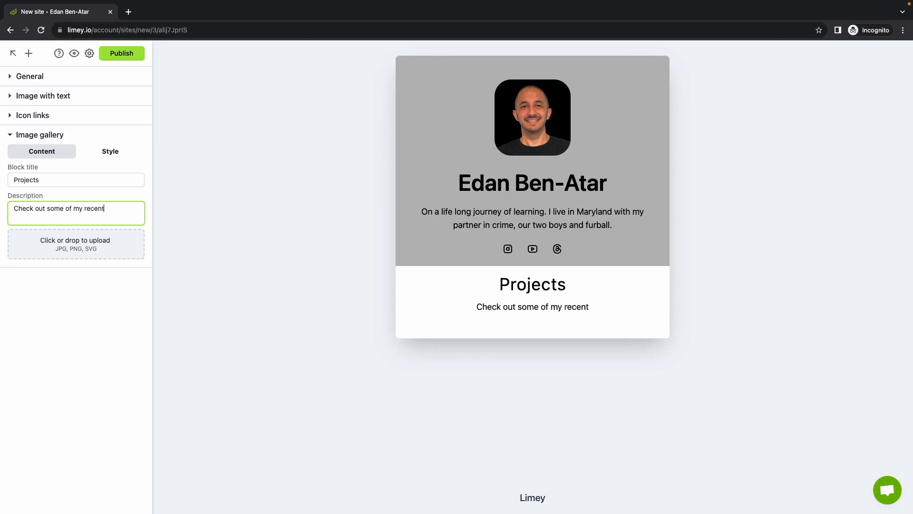
type(" projects! :)")
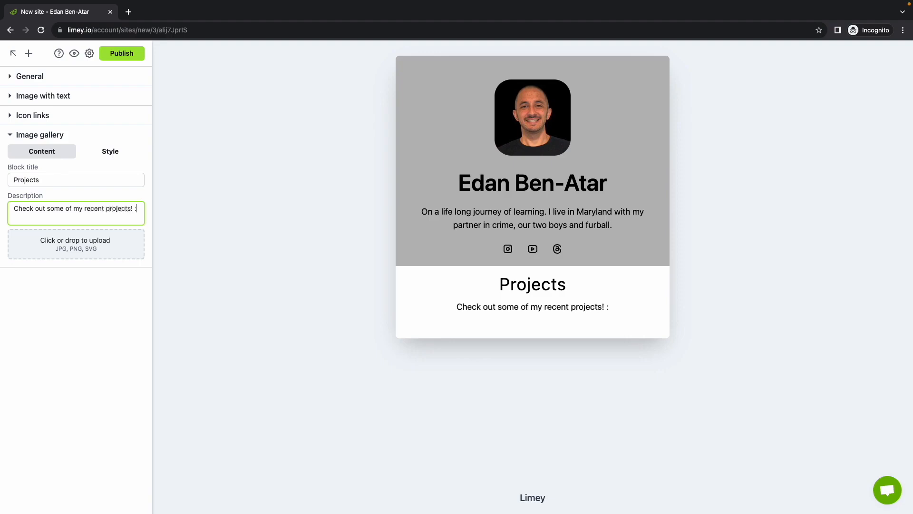
key("BackSpace")
key("BackSpace")
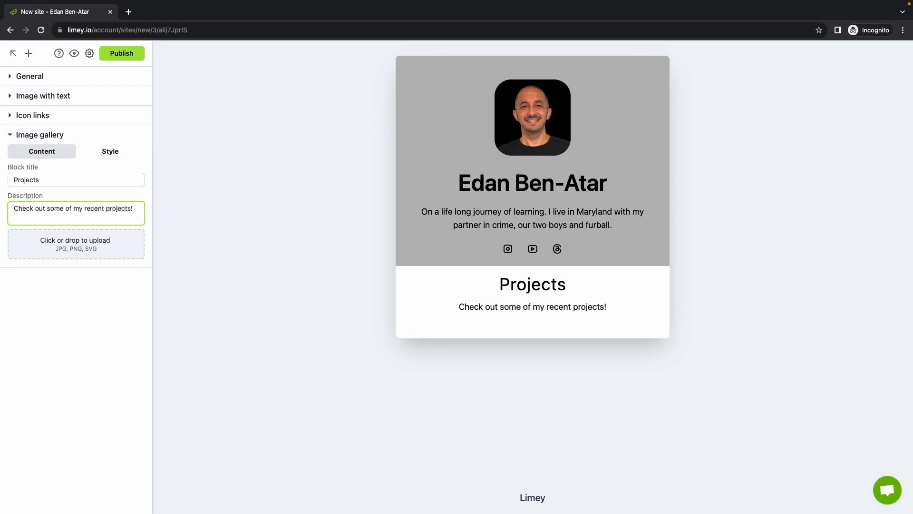
key("ctrl+super+space")
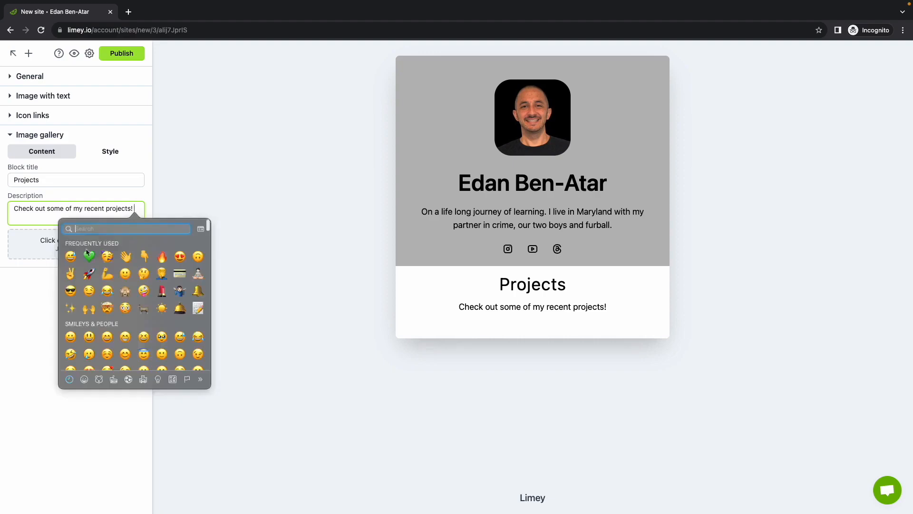
left_click(147, 255)
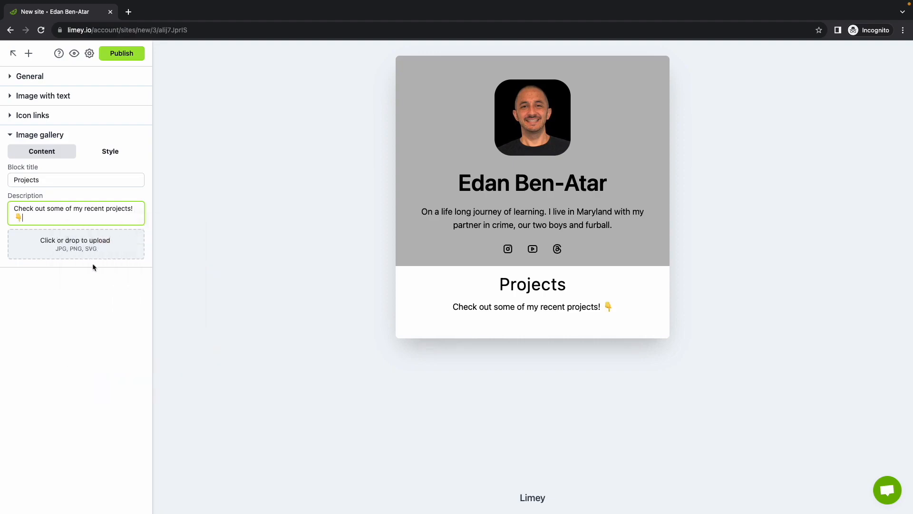
- Upload limey.png and puzzlez.png to the Image gallery and reorder them so the Puzzlez image comes first
left_click(79, 249)
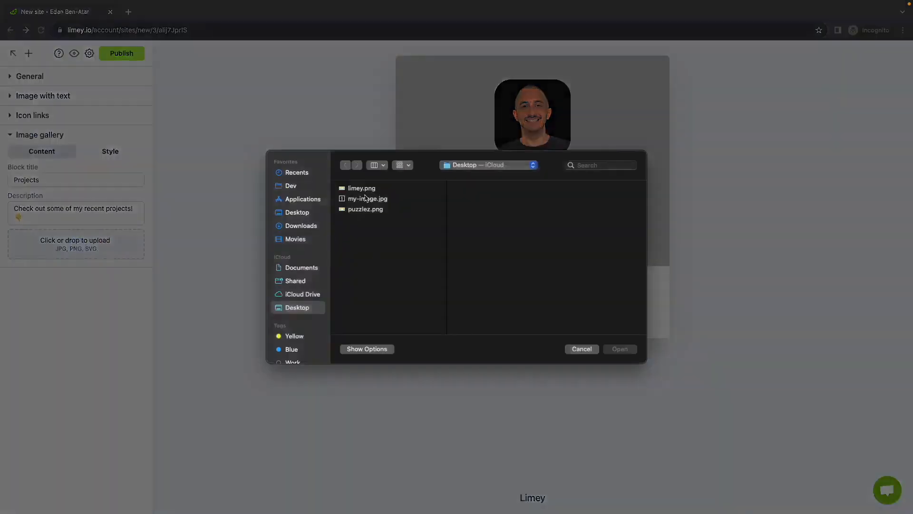
left_click(370, 210)
left_click(378, 188, "super")
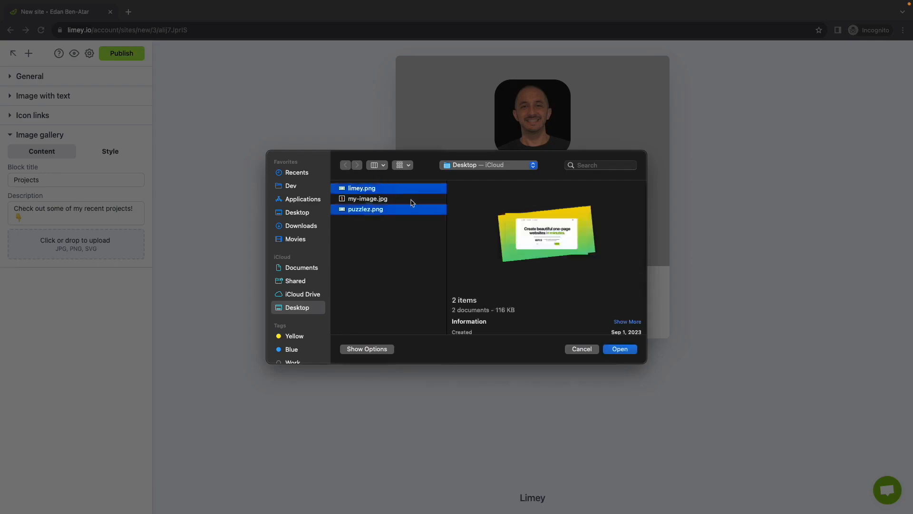
left_click(619, 349)
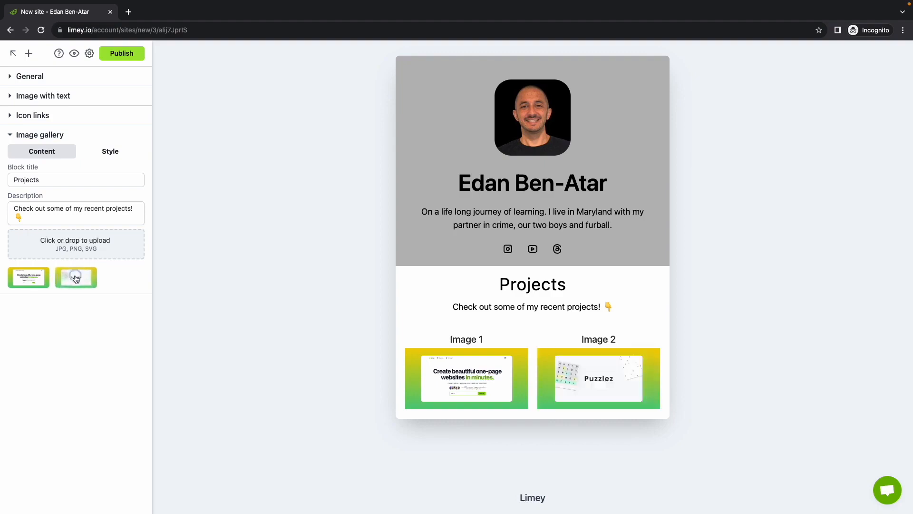
left_click_drag(76, 279, 25, 279)
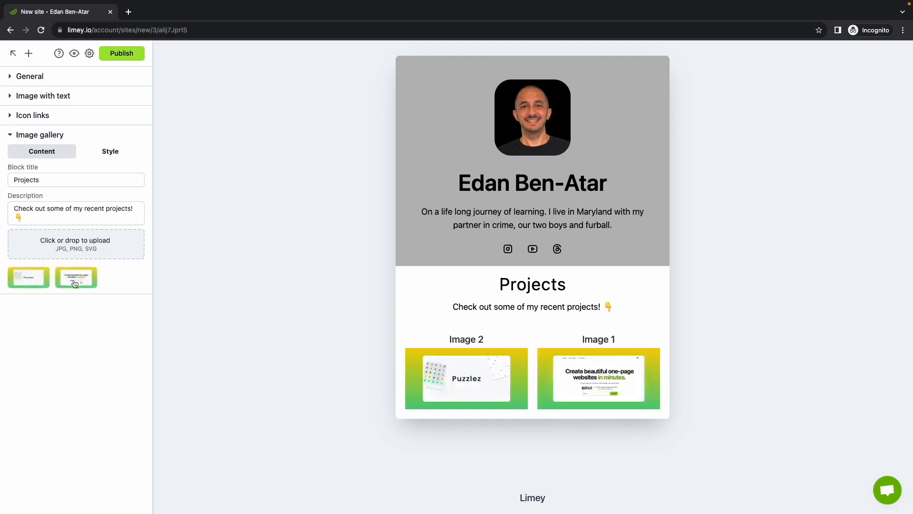
left_click(30, 279)
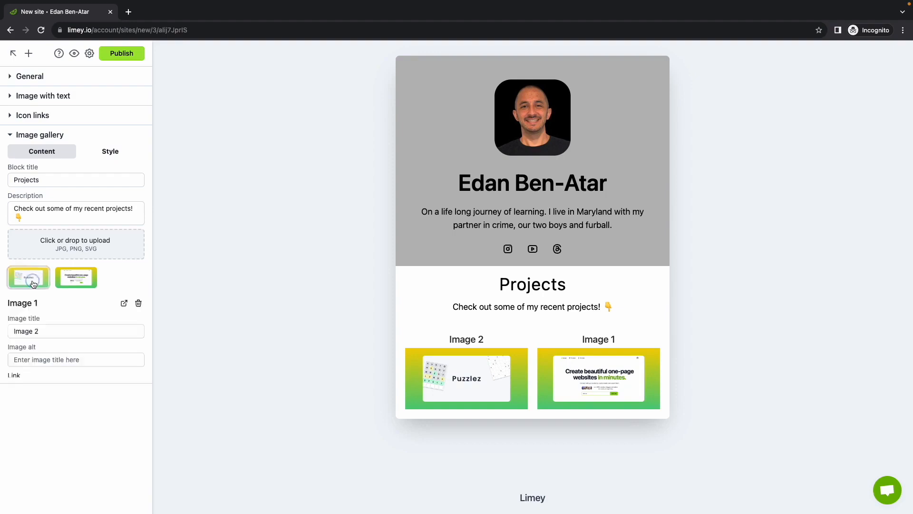
triple_click(46, 332)
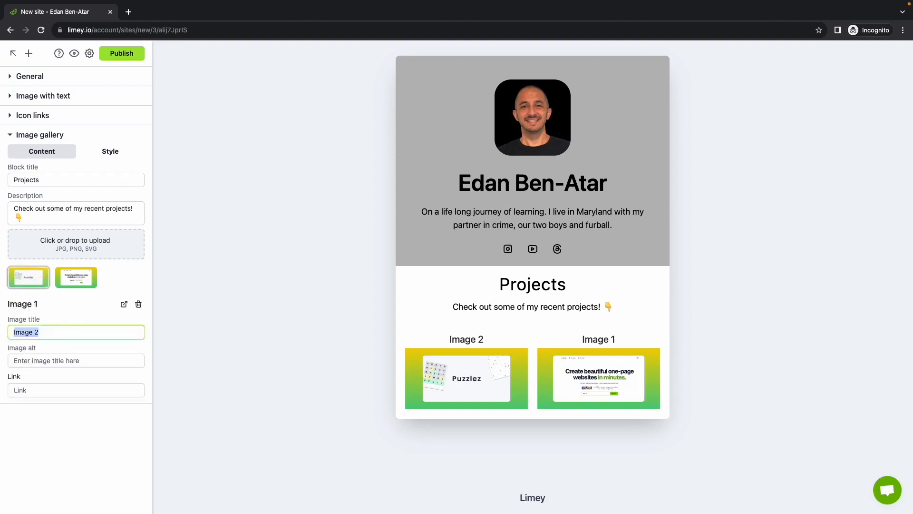
type("Puzzlez")
key("Tab")
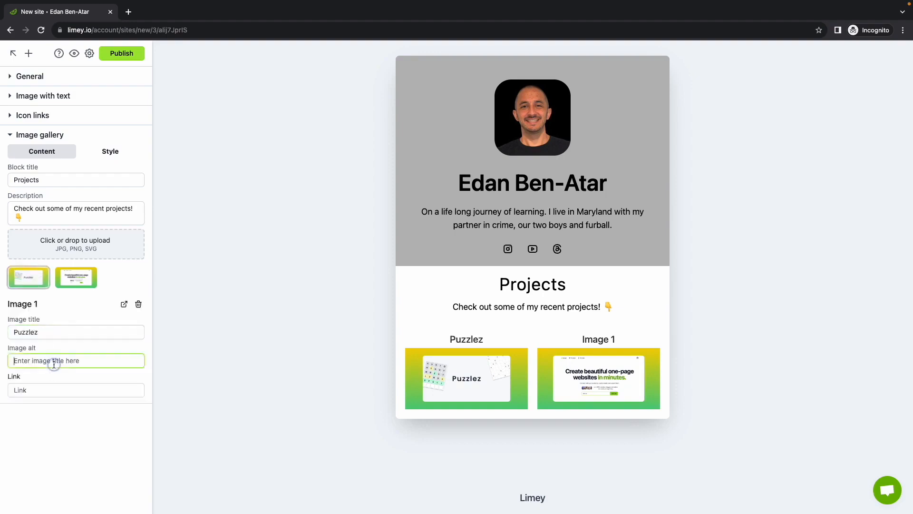
type("puzzlez io")
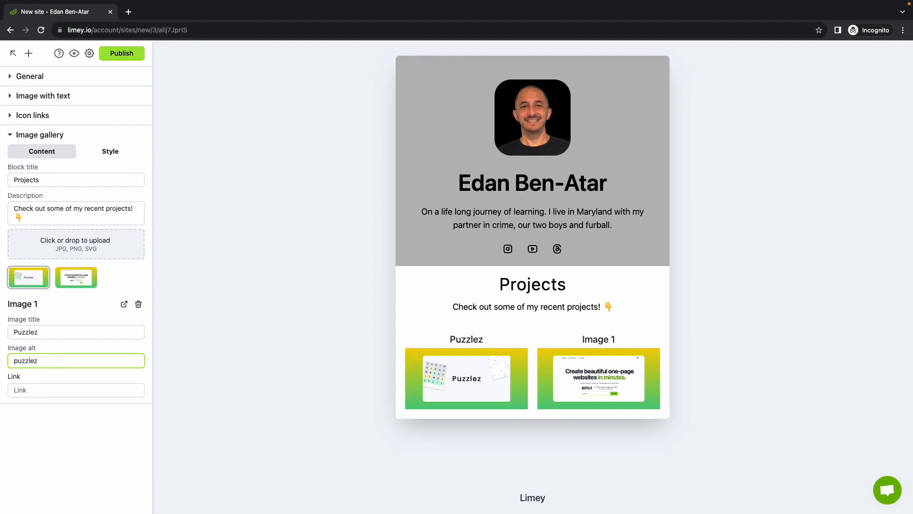
left_click(41, 388)
type("https://puzzlez.io/")
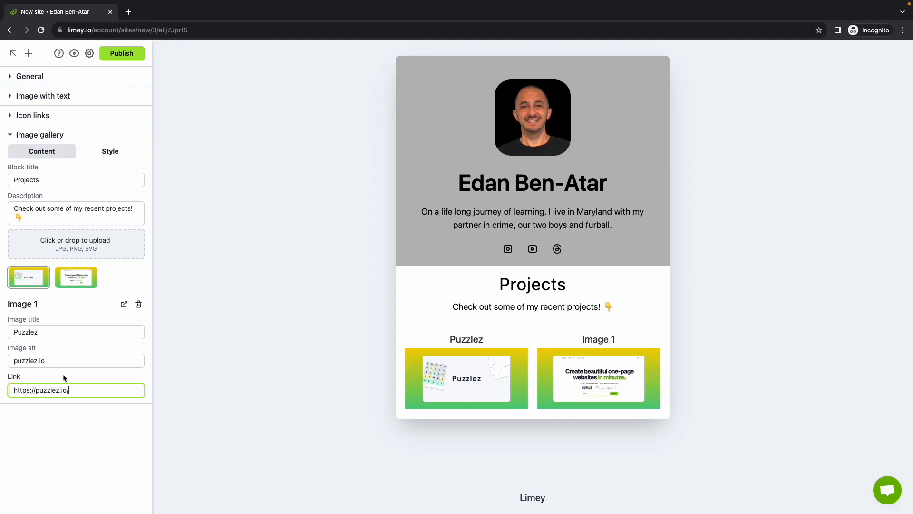
left_click(76, 285)
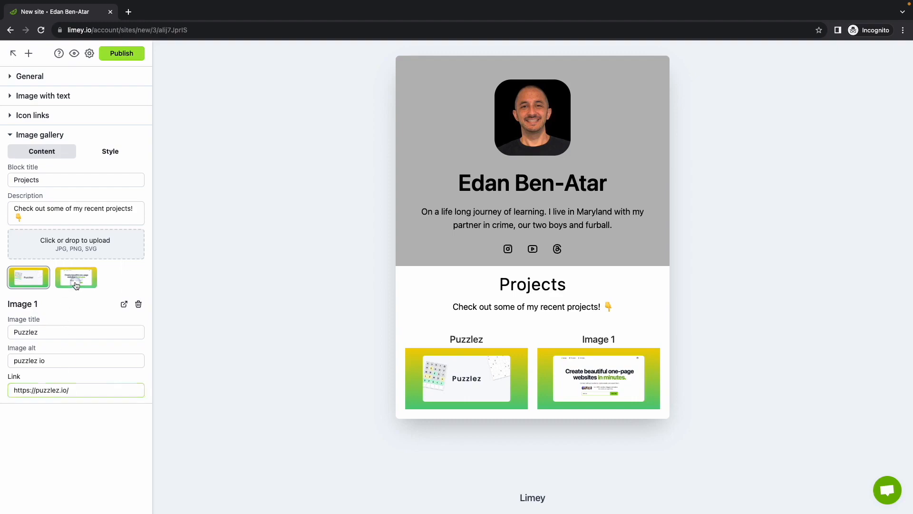
triple_click(56, 334)
type("Limey")
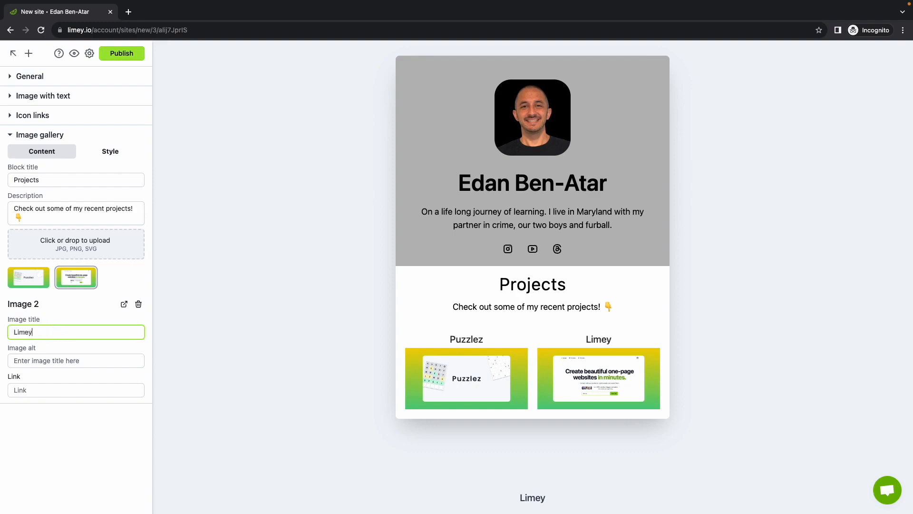
left_click(53, 357)
type("limey ")
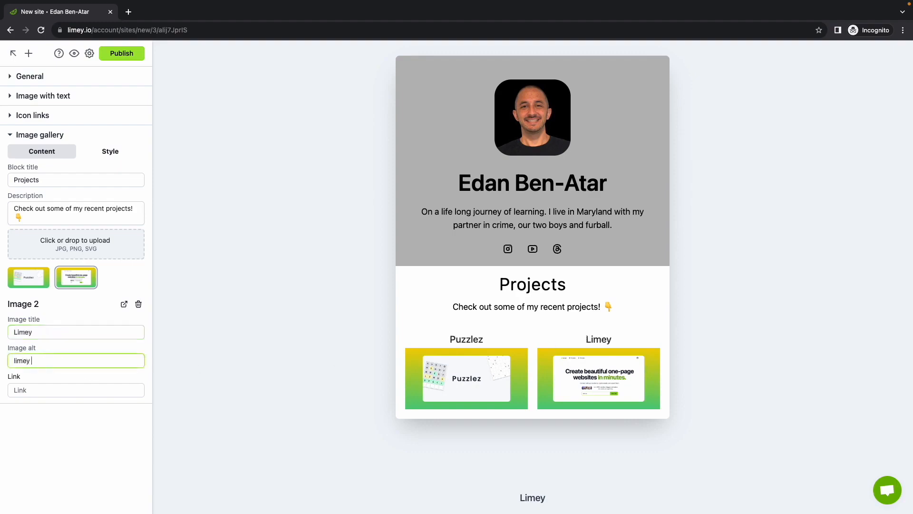
type("io")
key("Tab")
type("https://puzzlez.io/")
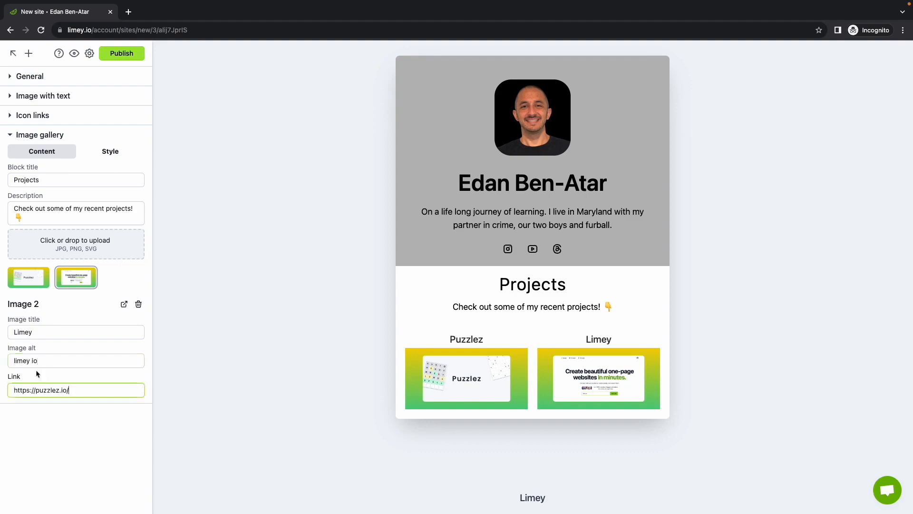
double_click(46, 394)
type("limey")
- Set the Image gallery's background color to the saved gray that matches the profile section
left_click(110, 151)
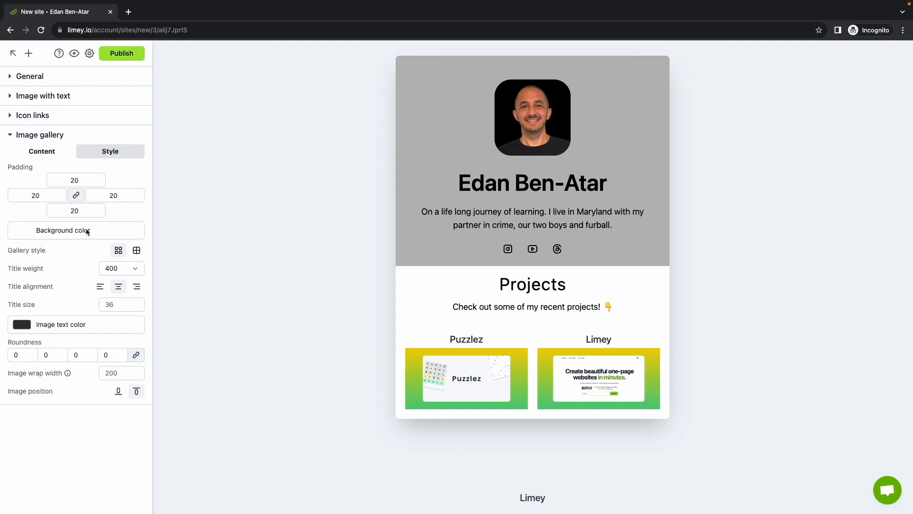
left_click(61, 230)
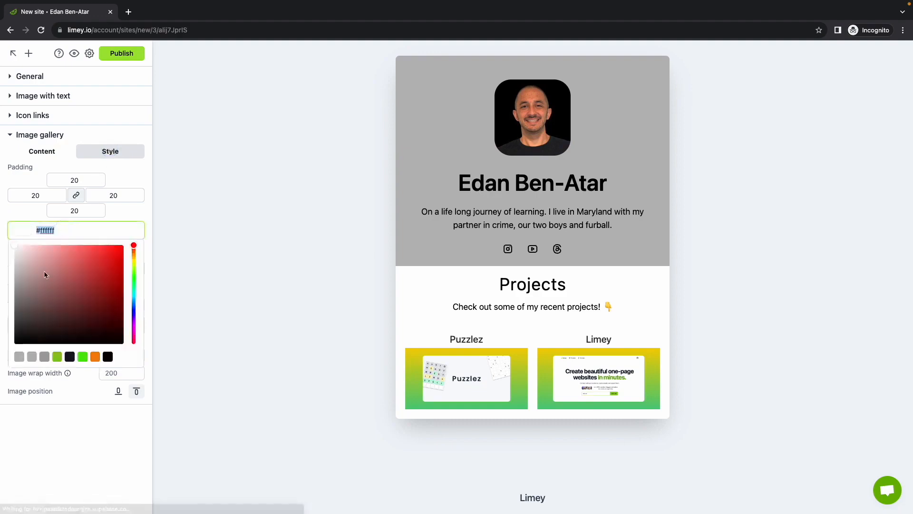
left_click(20, 357)
left_click(124, 207)
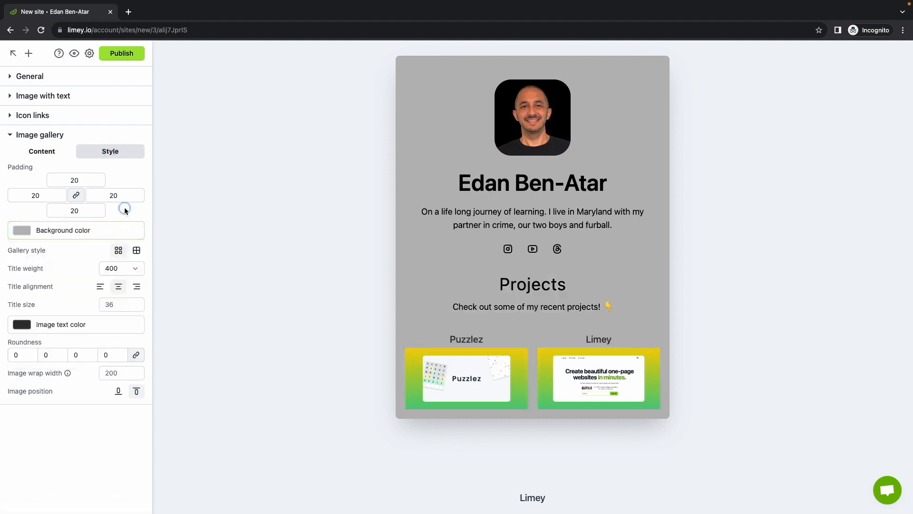
- Set the gallery images' roundness to 35 on all corners and place the image titles below the images
left_click(48, 357)
type("35")
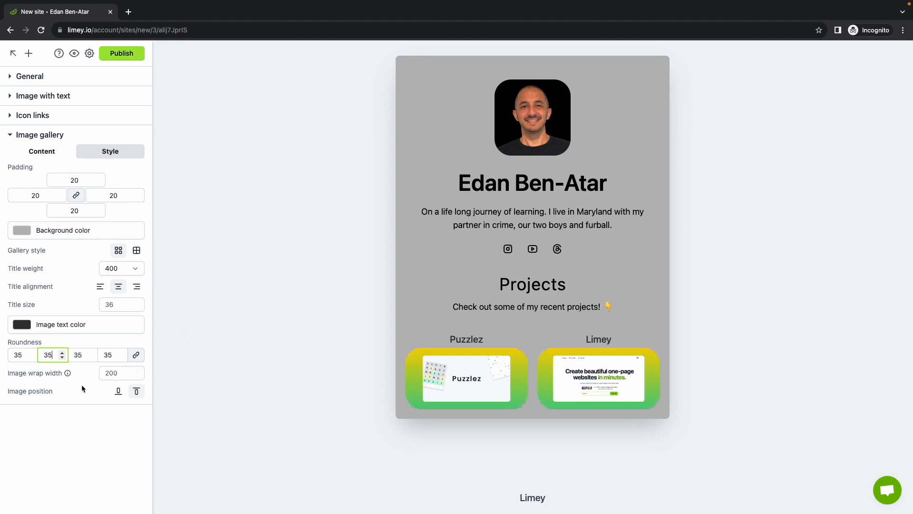
left_click(94, 391)
left_click(118, 391)
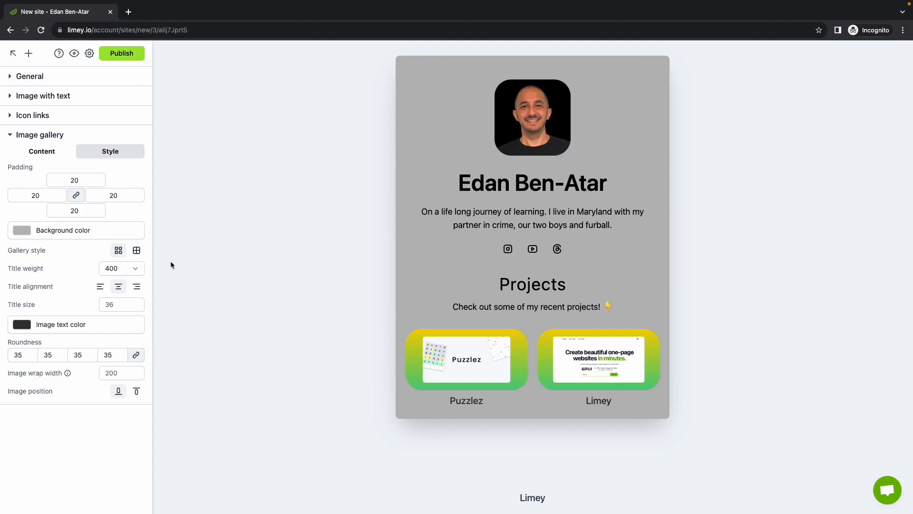
- Publish the site at the URL limey.io/bio-site-demo, keeping the suggested title
left_click(132, 56)
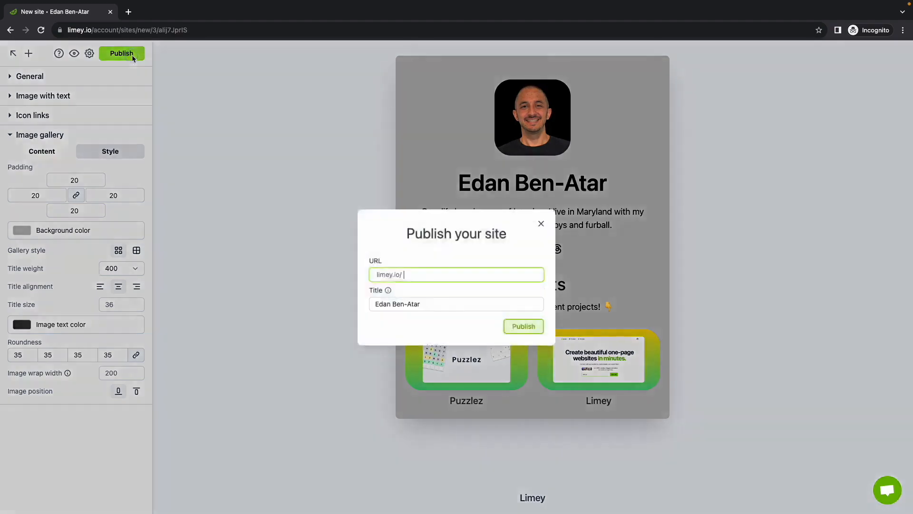
type("bio-site-demo")
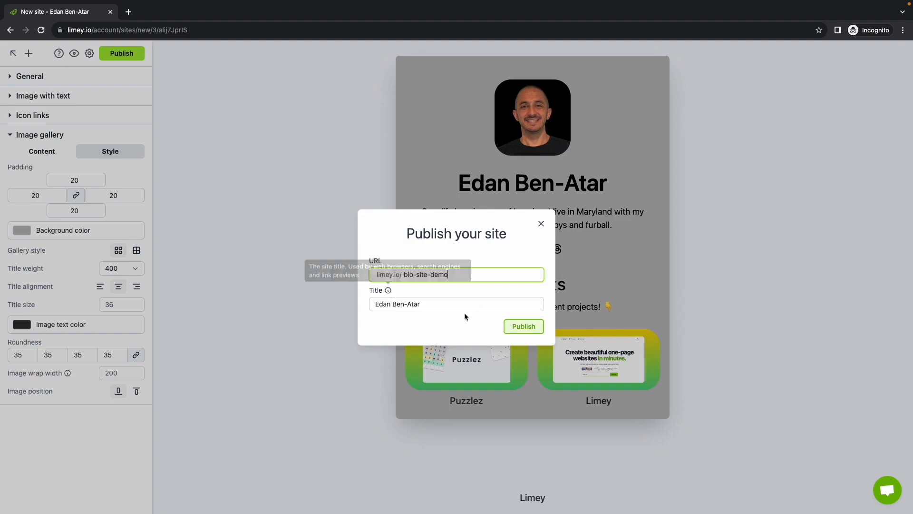
left_click(530, 328)
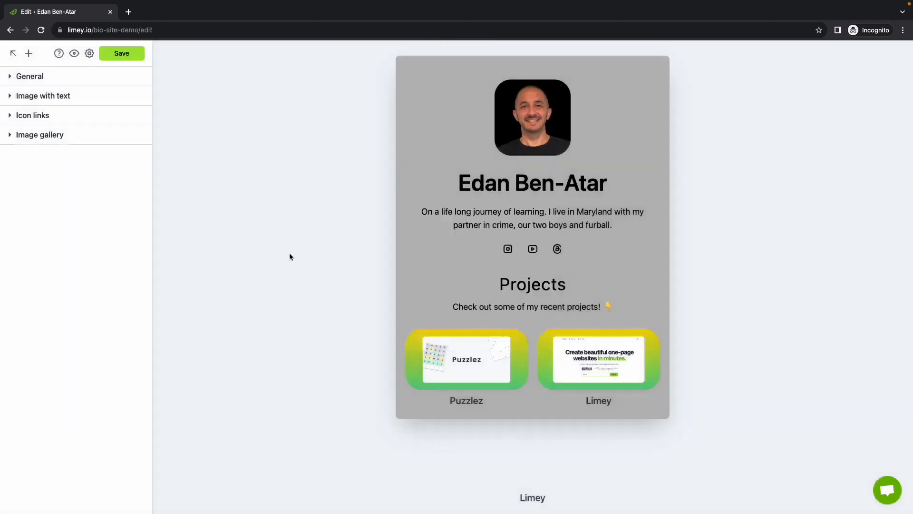
- Return to the list of websites and copy the share link of bio-site-demo
left_click(13, 54)
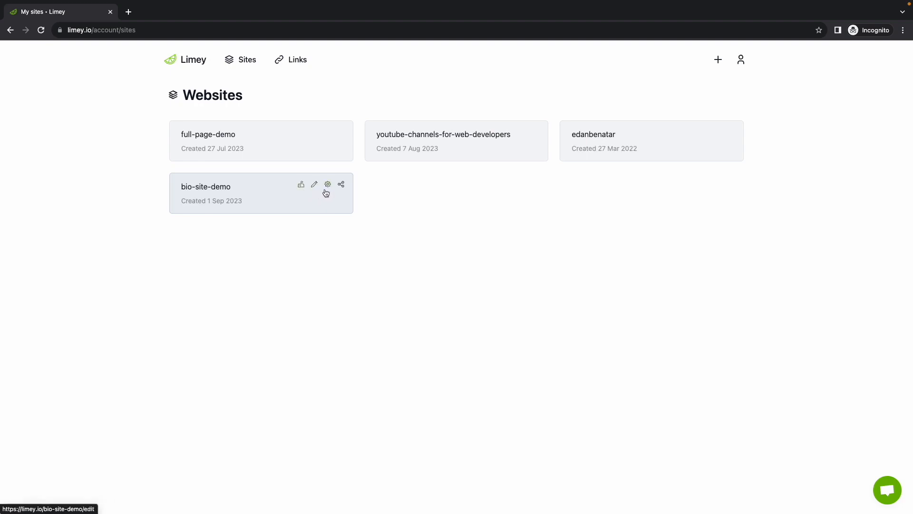
left_click(341, 184)
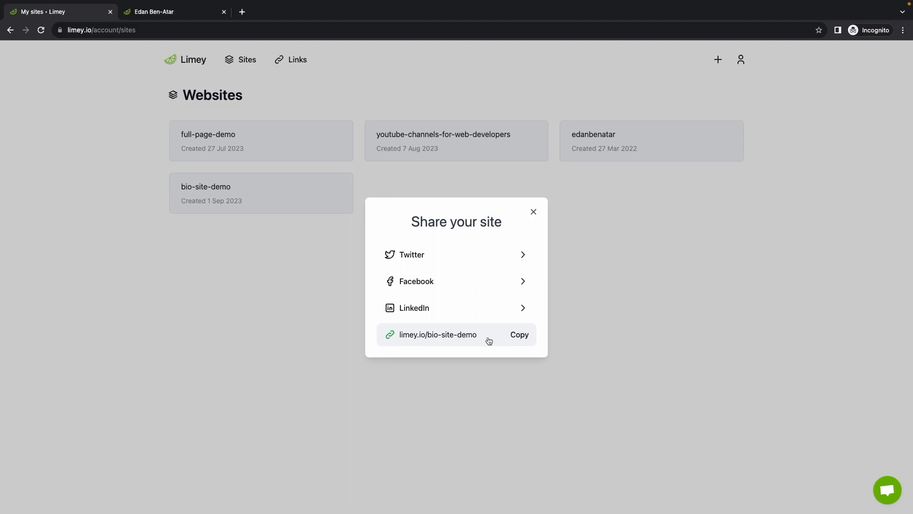
left_click(500, 341)
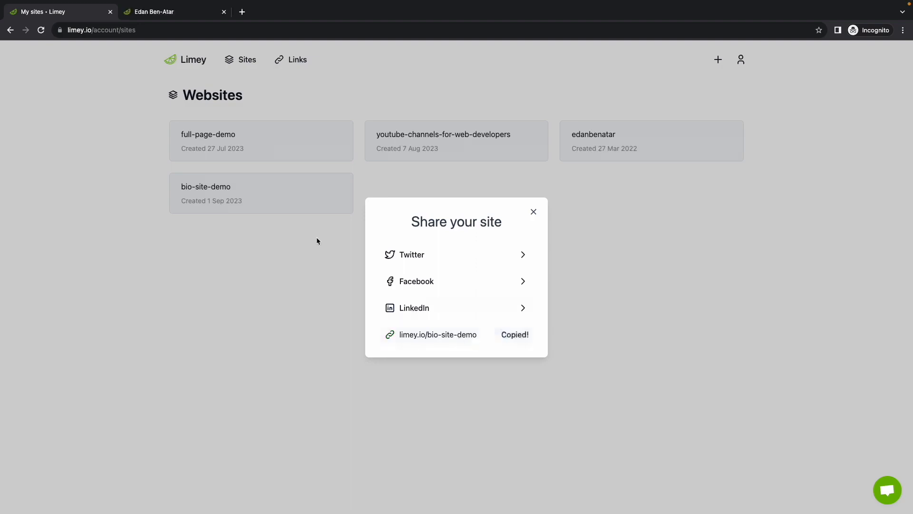
- View the published bio-site-demo page, open it for editing and expand its Image gallery section
left_click(190, 16)
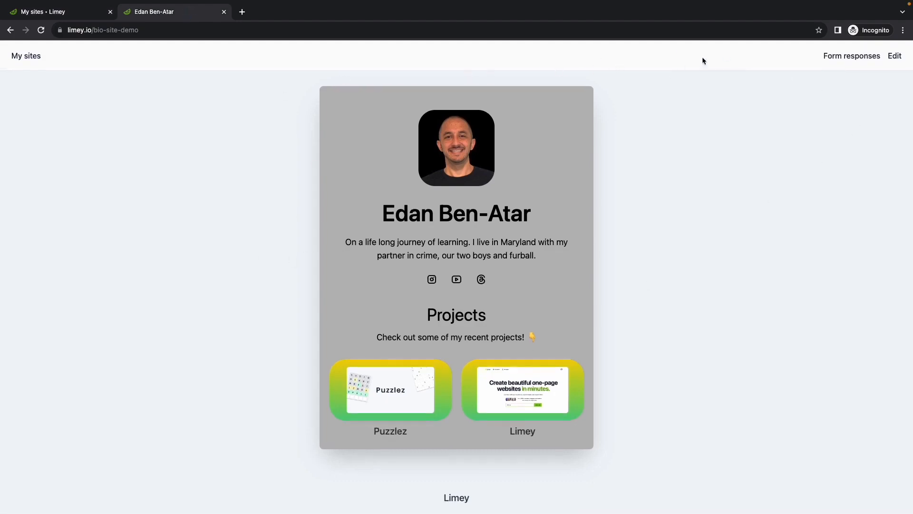
left_click(896, 56)
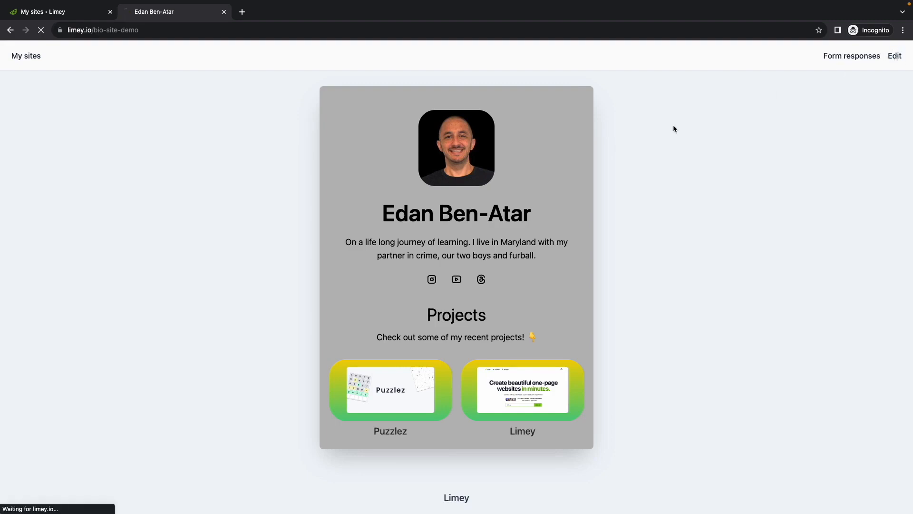
left_click(56, 137)
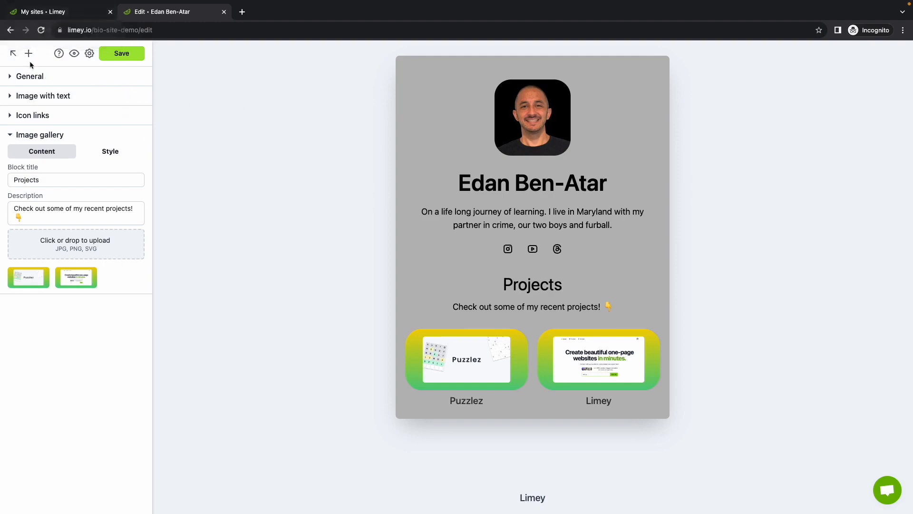
- Go back to the list of websites and open the published bio-site-demo page from there
left_click(13, 53)
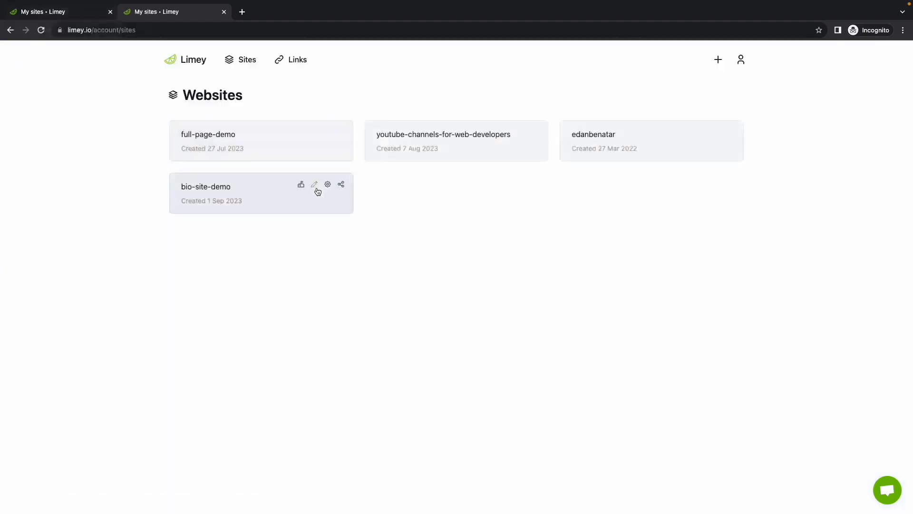
left_click(278, 197)
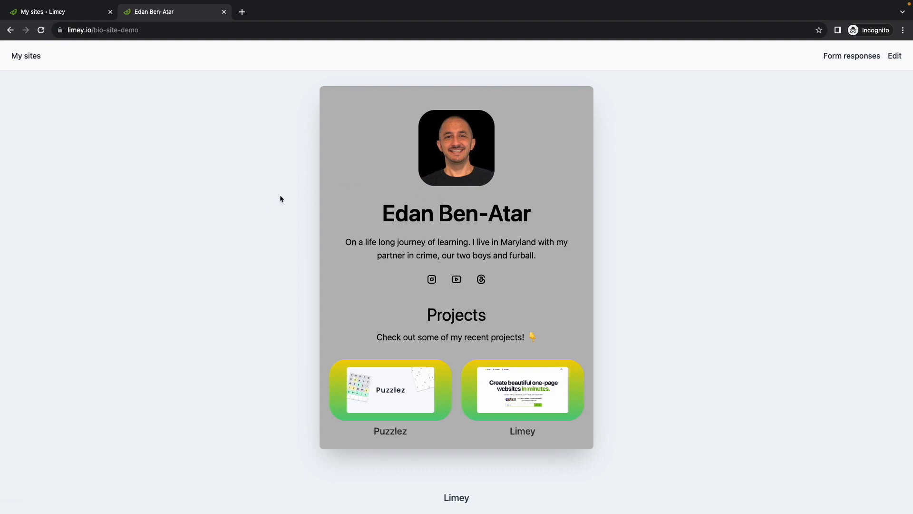